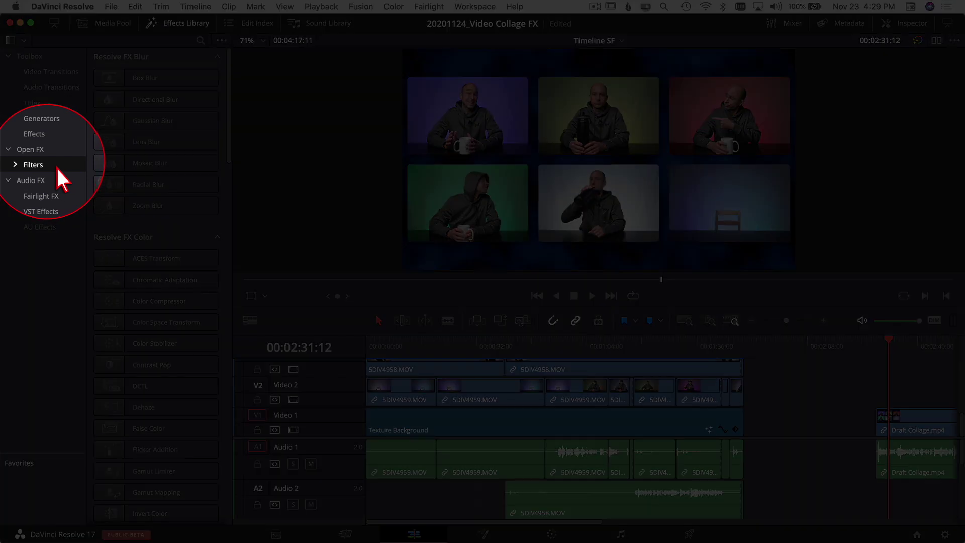
- Apply the Video Collage filter to the Texture Background clip on the Video 8 track
scroll(153, 257, "down", 15)
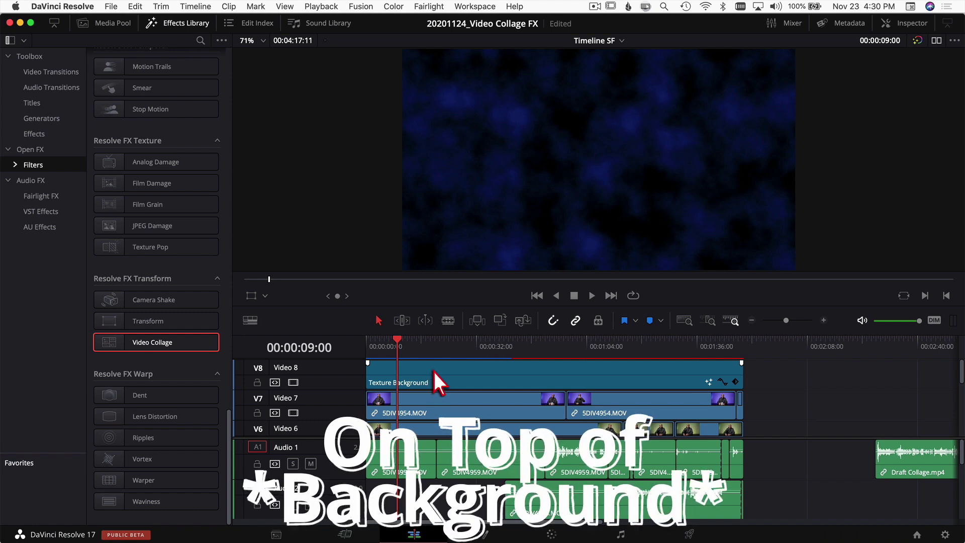
left_click_drag(150, 348, 414, 377)
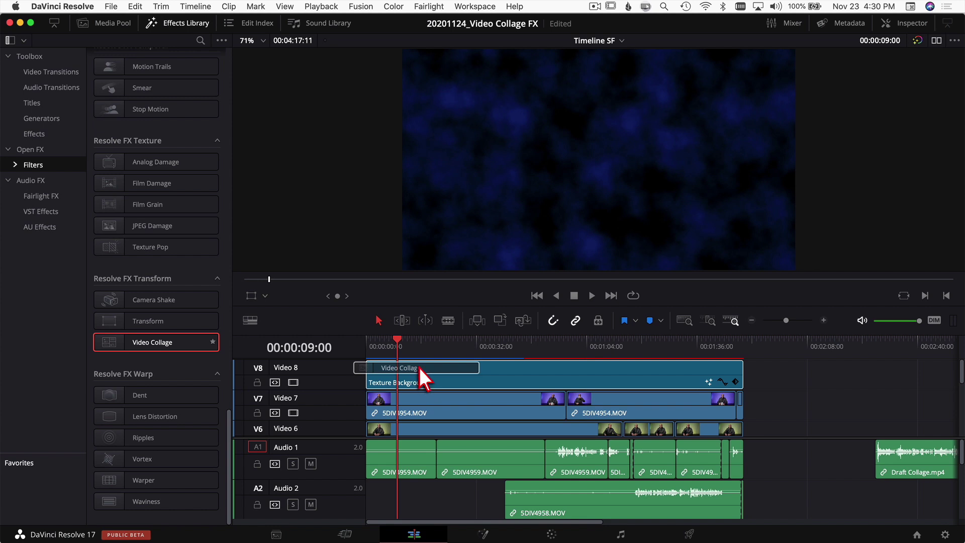
left_click_drag(398, 381, 399, 380)
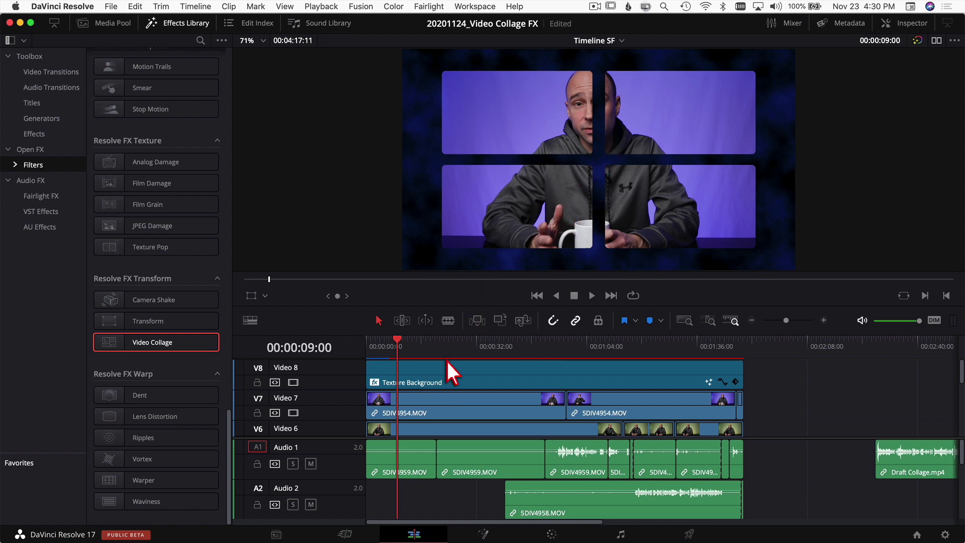
- Select the Texture Background clip and display its Video Collage effect settings, looking over the preview, global and tile options
left_click(415, 374)
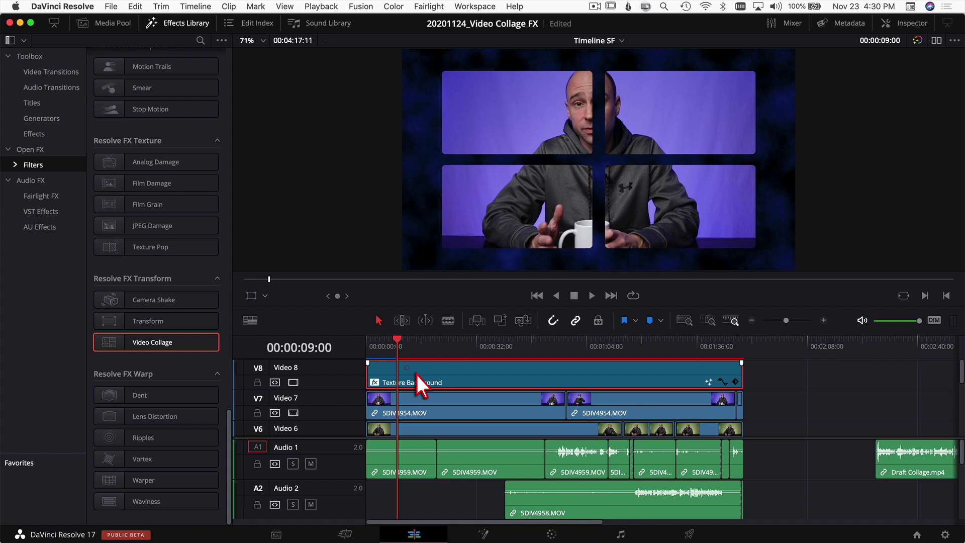
left_click(422, 412)
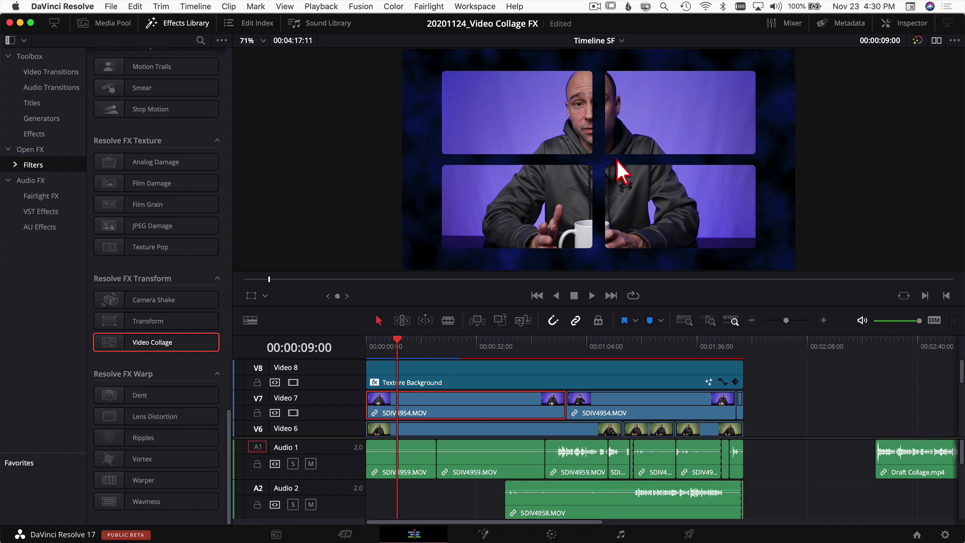
left_click(425, 371)
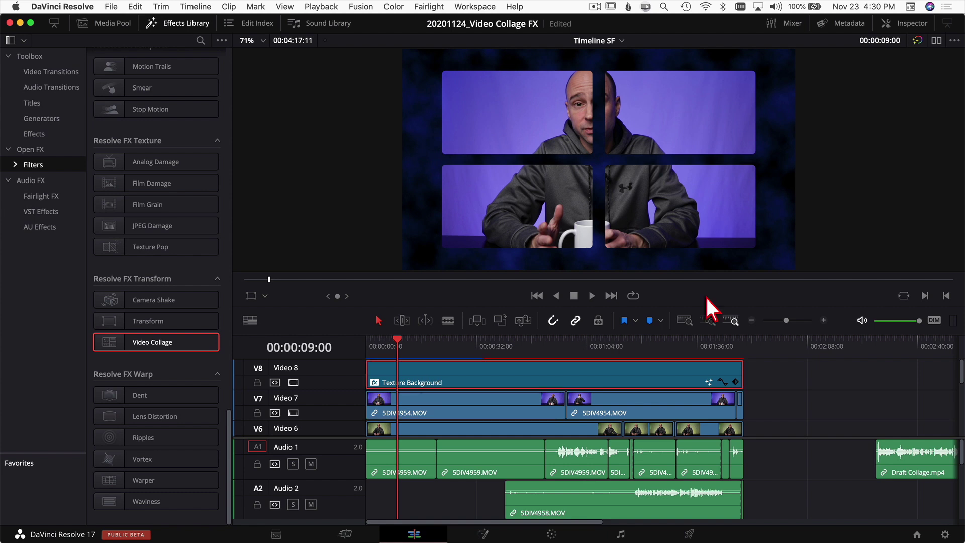
left_click(922, 25)
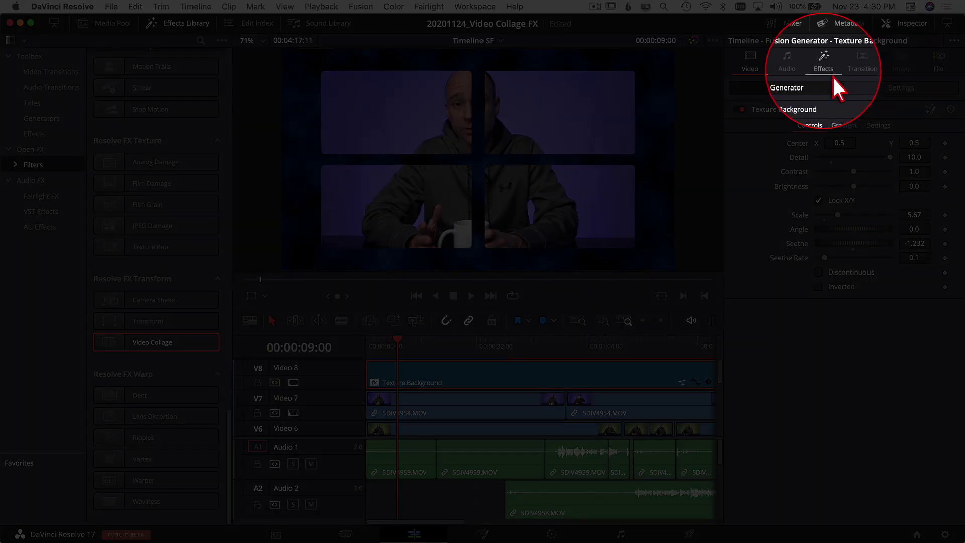
left_click(833, 77)
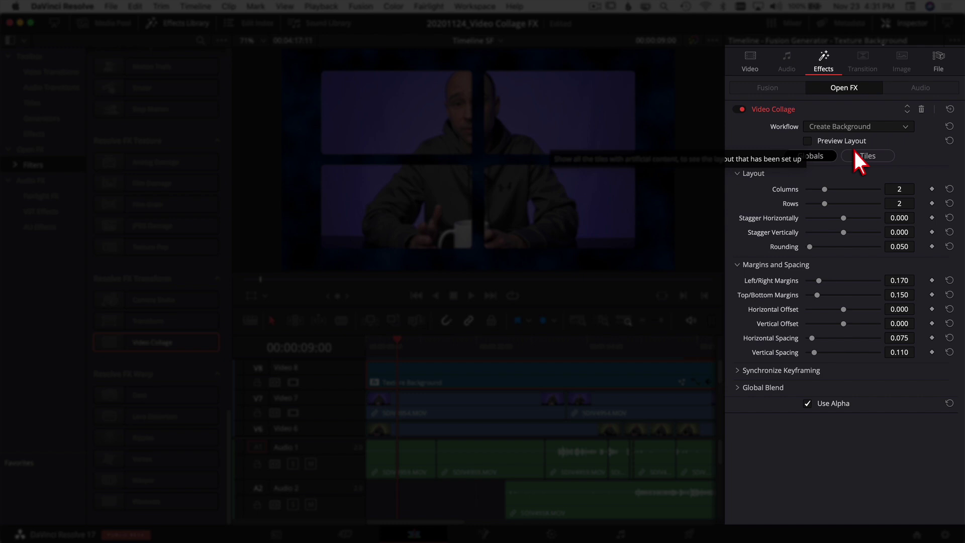
left_click(818, 146)
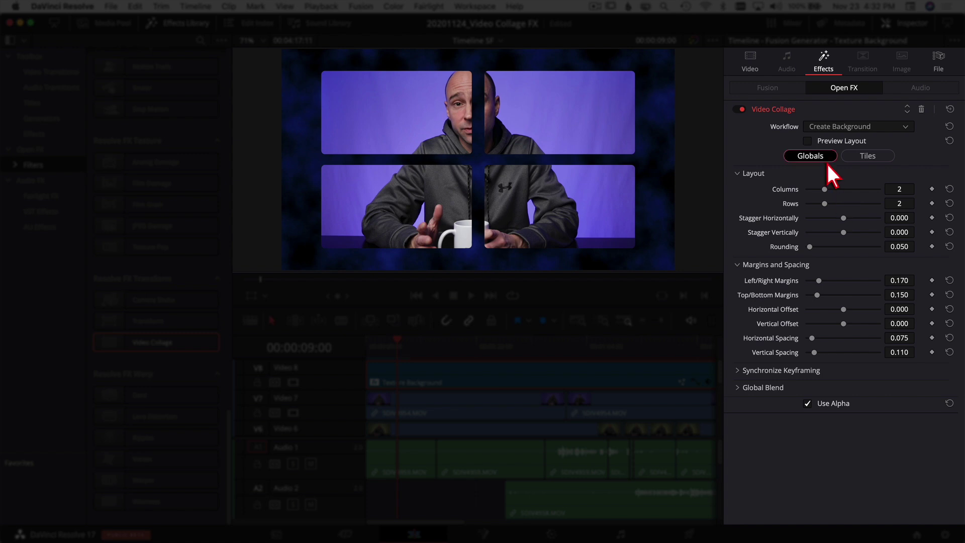
left_click(868, 157)
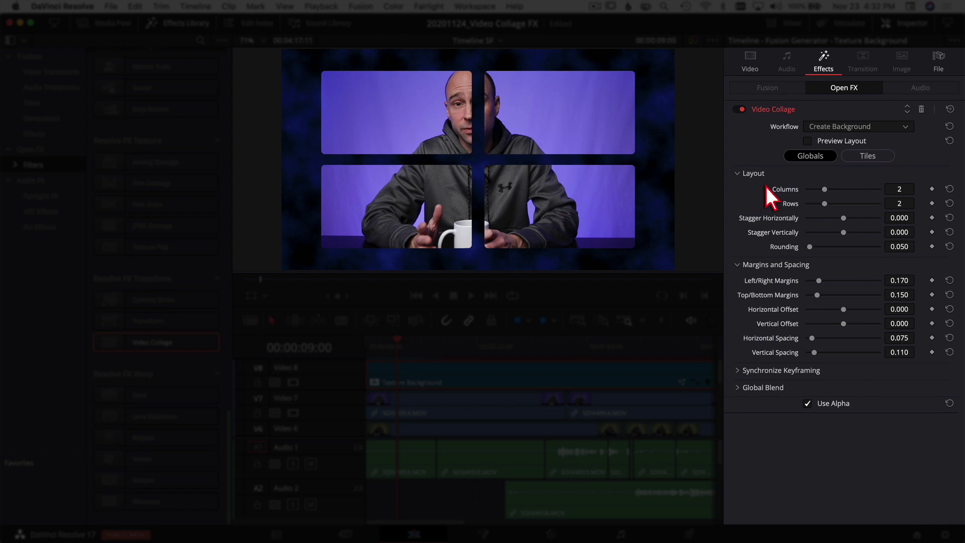
- Try a collage layout of 4 columns and 4 rows, staggered 0.085 horizontally and -0.101 vertically
left_click_drag(843, 197, 872, 217)
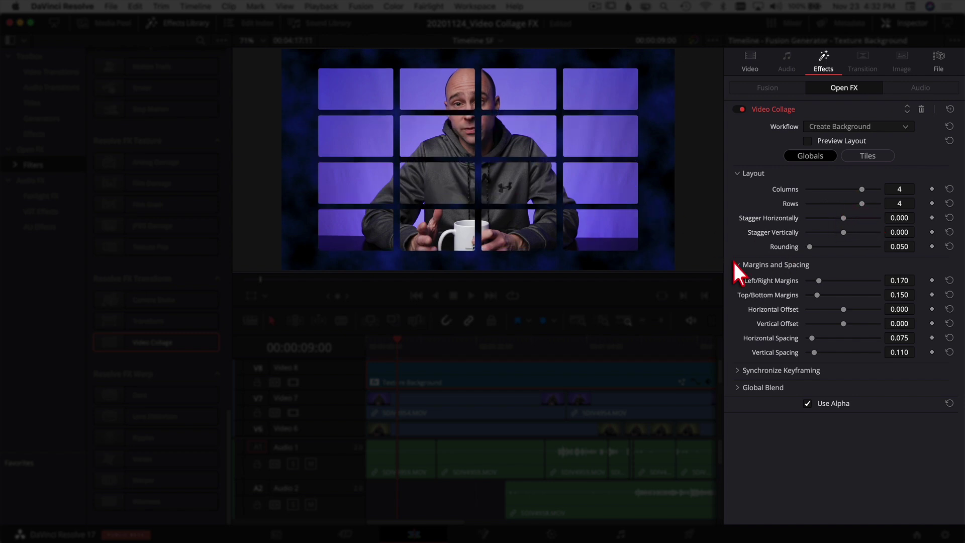
mouse_move(849, 224)
left_mouse_down()
mouse_move(837, 227)
mouse_move(854, 228)
mouse_move(848, 237)
left_mouse_up()
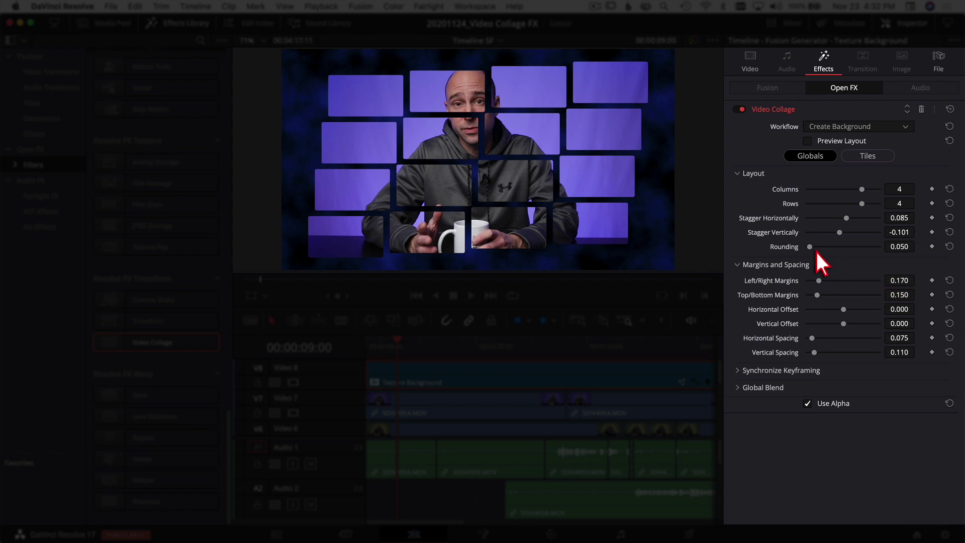
- Change the collage to 3 columns and 3 rows, with rounding 0 and left/right margins 0.155
left_click_drag(866, 210, 858, 210)
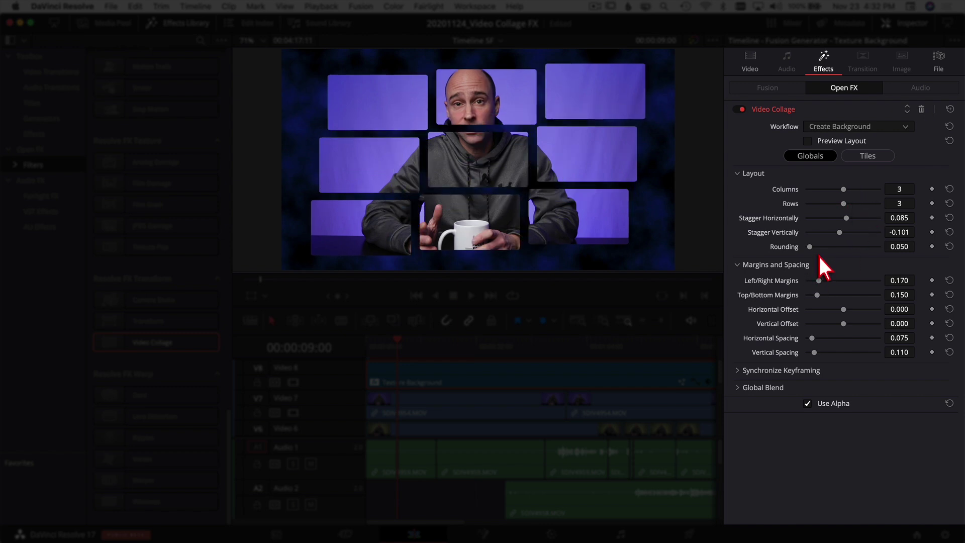
left_click_drag(816, 253, 759, 250)
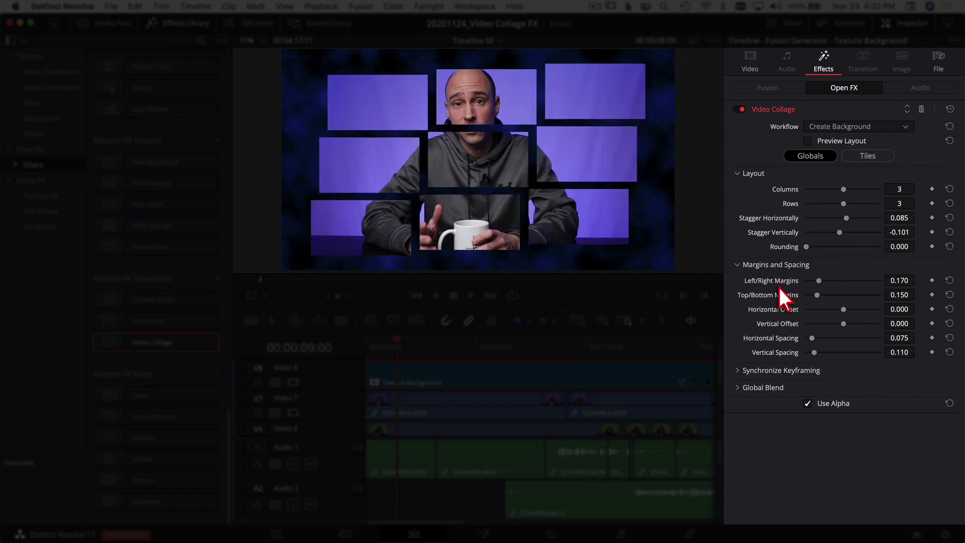
left_click_drag(830, 287, 826, 285)
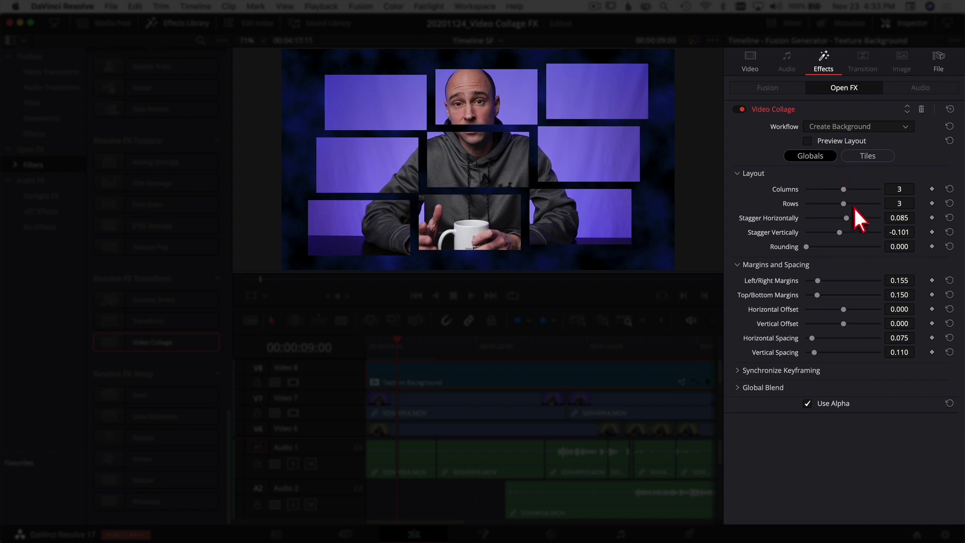
- Reduce the collage to 2 rows, reset both stagger values to 0 and set the rounding to 0.050
left_click_drag(843, 203, 836, 204)
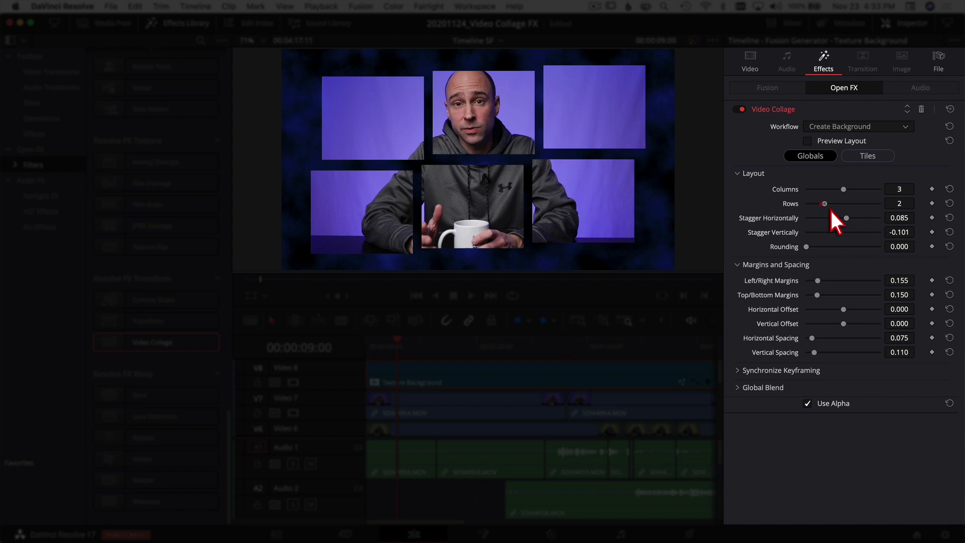
double_click(805, 220)
double_click(801, 232)
left_click_drag(806, 247, 809, 247)
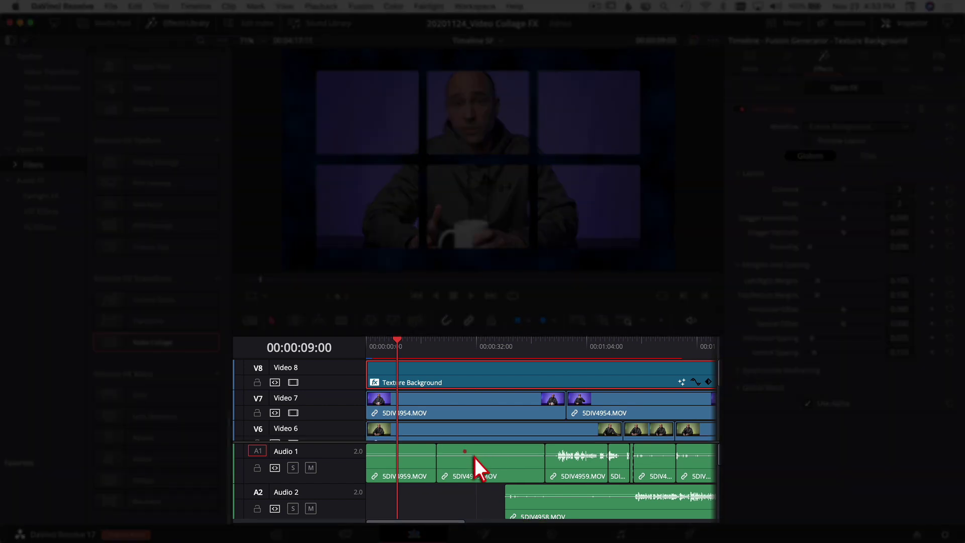
- Scale the first 5DIV4954.MOV clip on Video 7 to about 0.403, fit it over the upper-left tile and crop its right side by about 267
left_click_drag(475, 443, 474, 503)
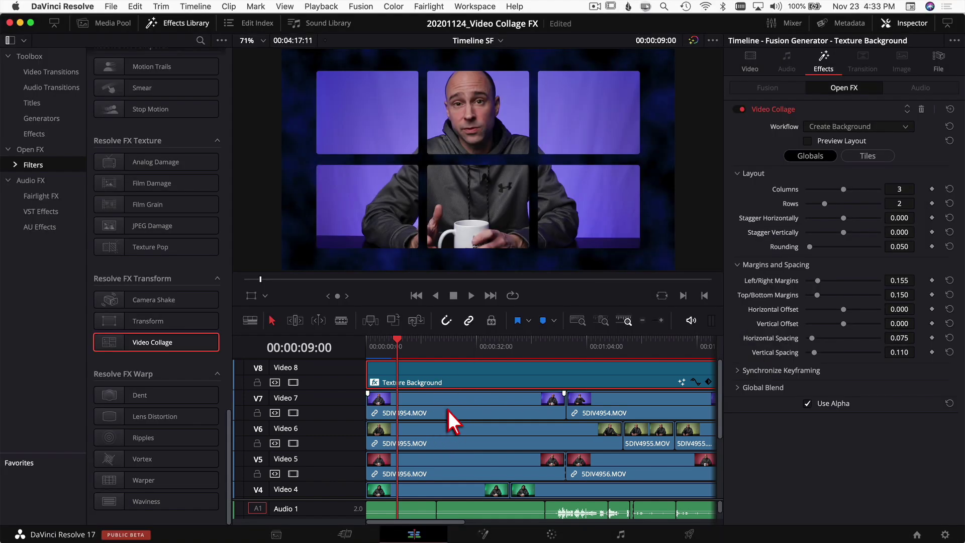
left_click(447, 409)
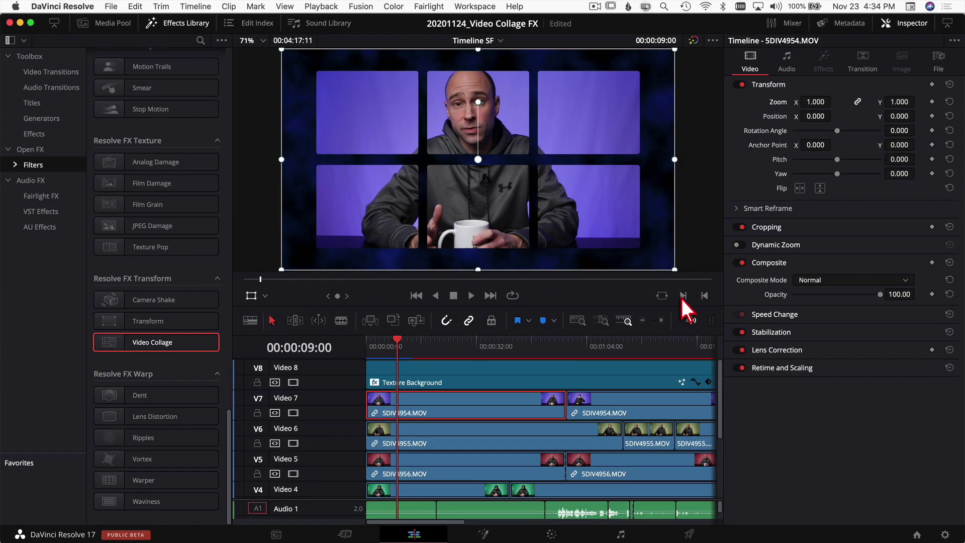
left_click_drag(674, 269, 565, 199)
left_click_drag(504, 188, 393, 151)
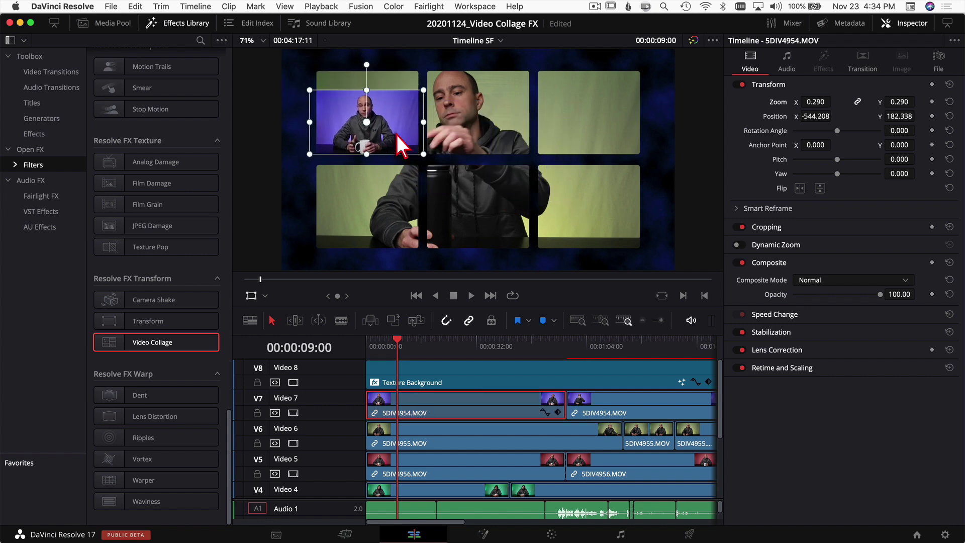
left_click_drag(321, 96, 291, 75)
left_click_drag(416, 133, 413, 122)
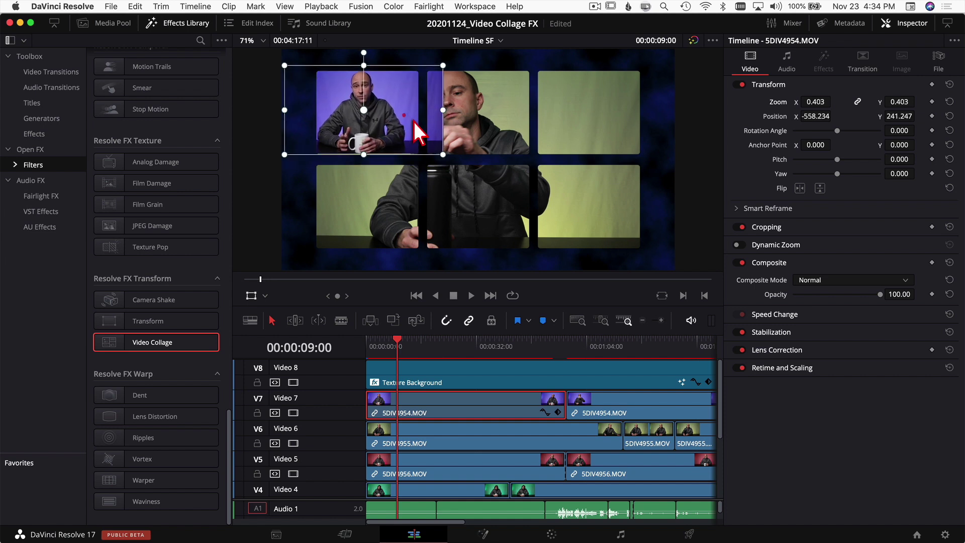
left_click(784, 230)
left_click_drag(803, 262, 814, 259)
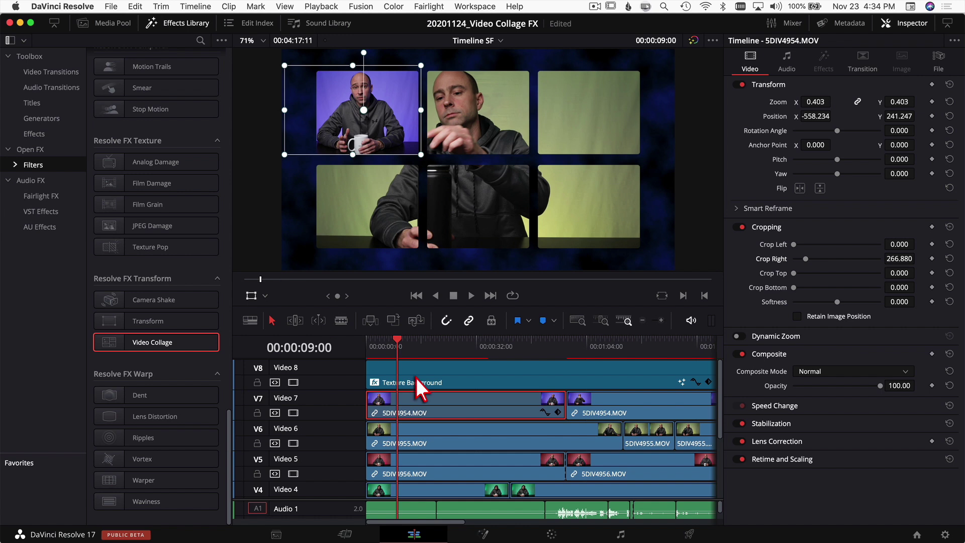
- Scale the first 5DIV4955.MOV clip on Video 6 to about 0.400 and position it behind the upper-middle tile, about X -17, Y 219
left_click(463, 437)
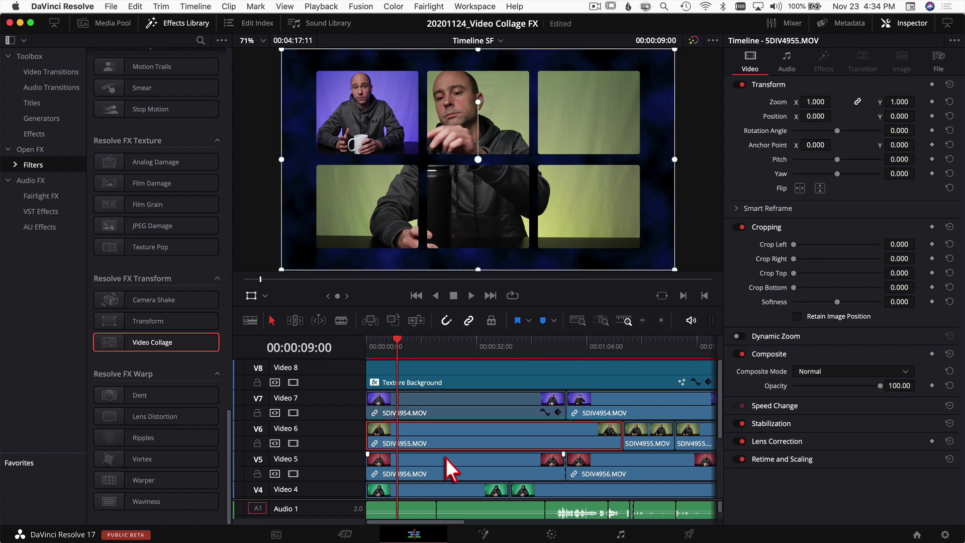
left_click_drag(290, 275, 416, 194)
left_click_drag(469, 175, 470, 122)
left_click_drag(551, 151, 521, 148)
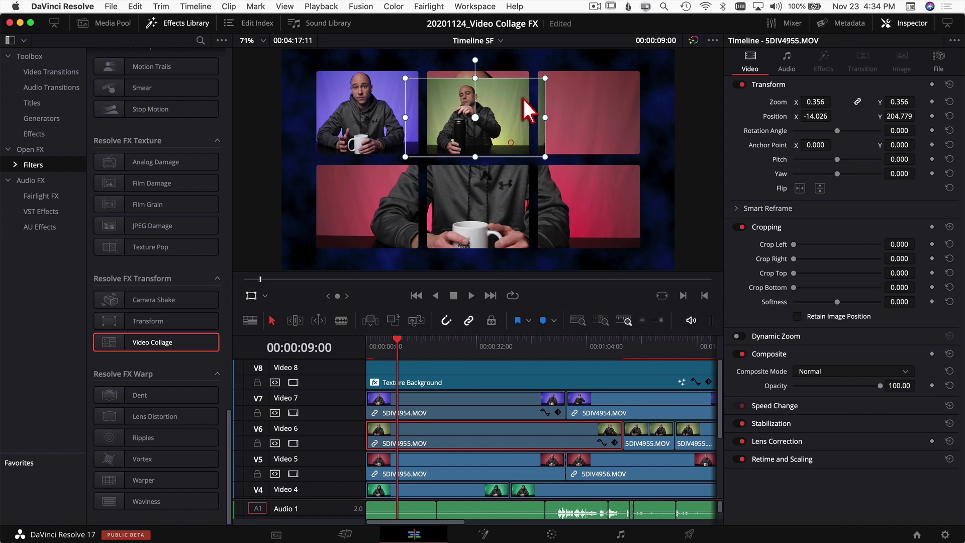
left_click_drag(550, 83, 562, 67)
left_click_drag(523, 103, 520, 96)
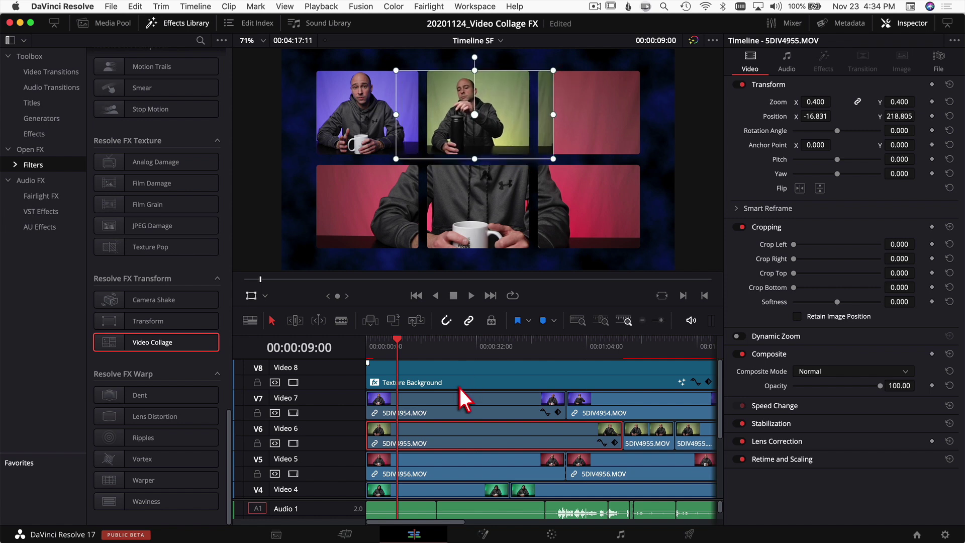
- Turn on the layout preview in the Texture Background's Video Collage tile settings and make Tile 2 the active tile
left_click(565, 202)
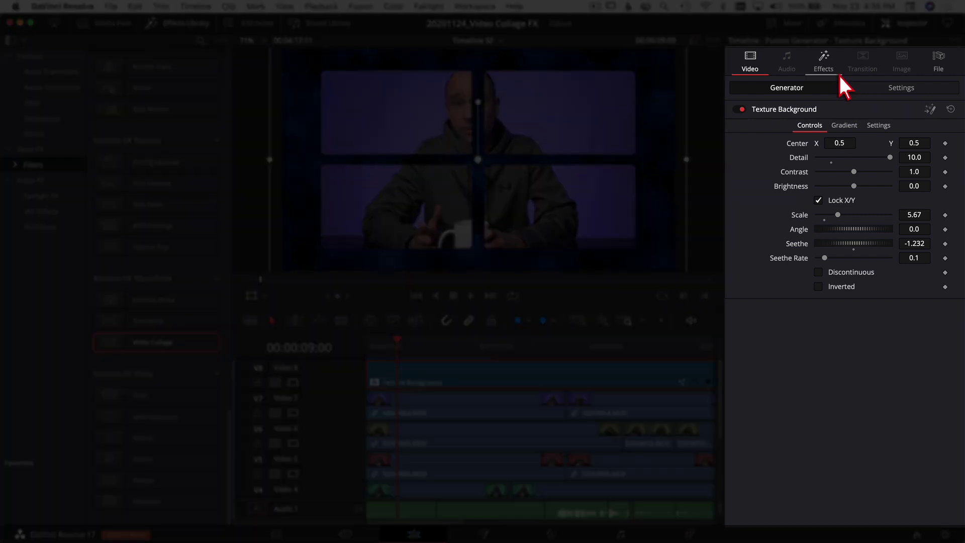
left_click(838, 74)
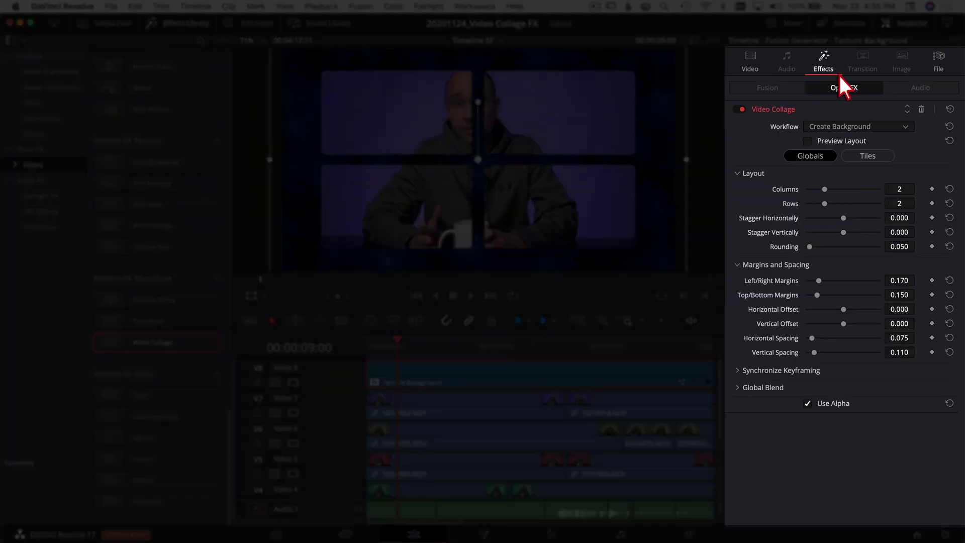
left_click(869, 160)
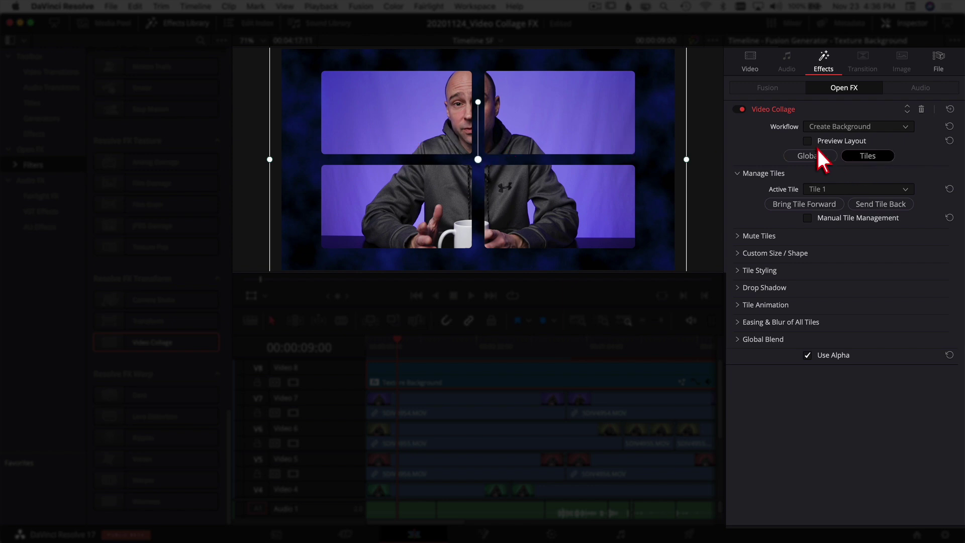
left_click(855, 153)
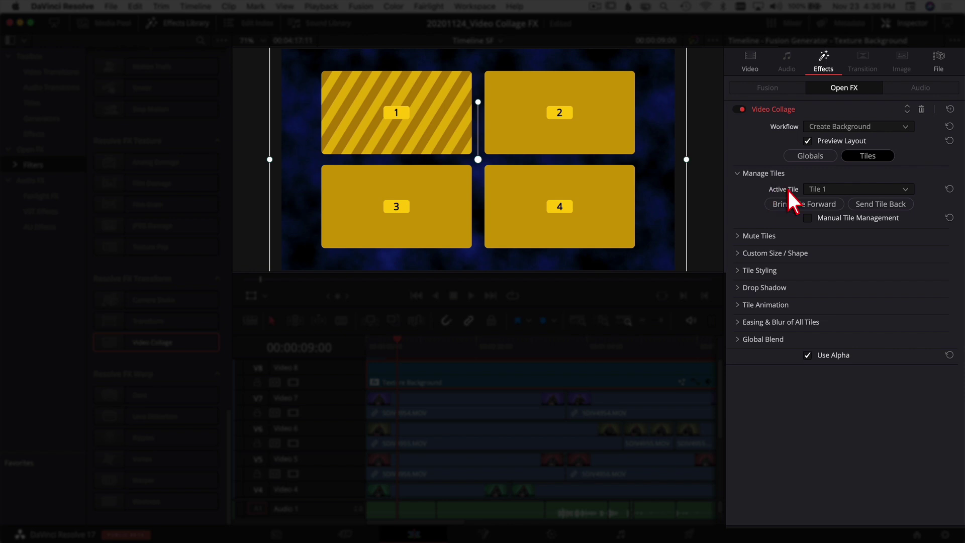
left_click(911, 192)
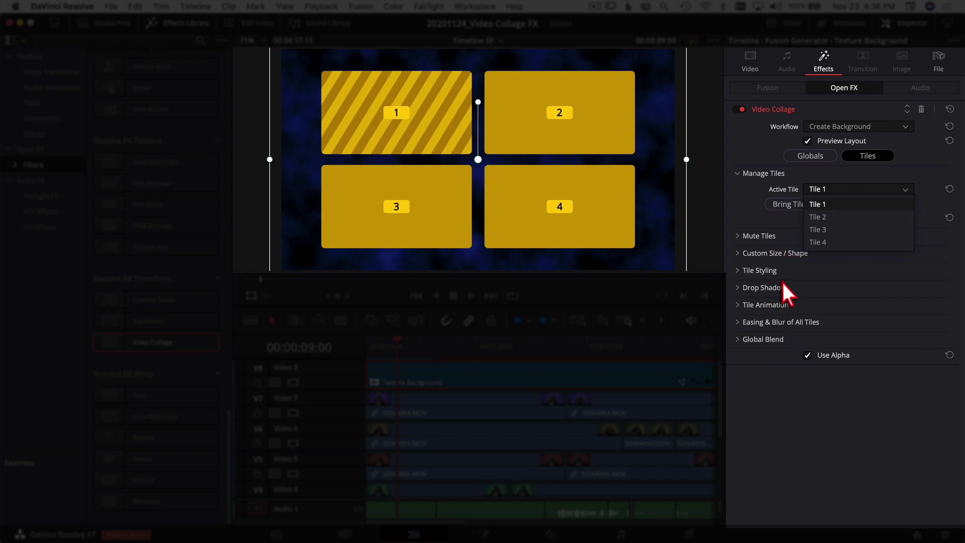
left_click(837, 215)
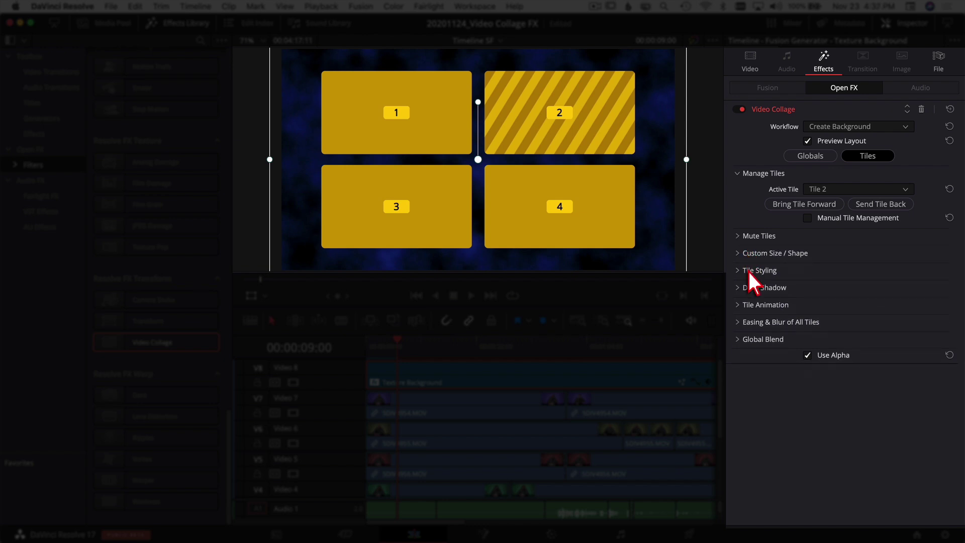
- Examine the drop shadow and tile animation options of the Video Collage tiles, closing each group again
left_click(747, 289)
left_click_drag(817, 325, 785, 325)
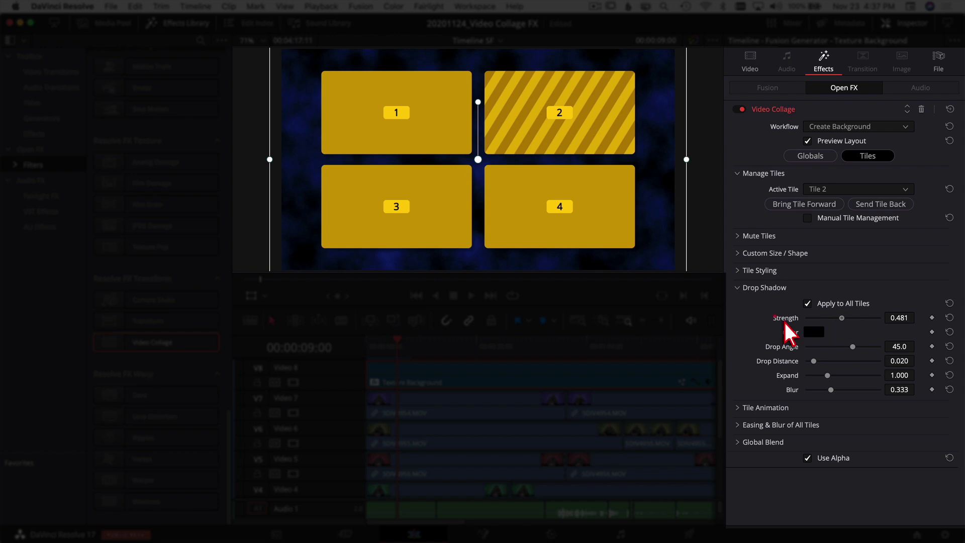
left_click(746, 290)
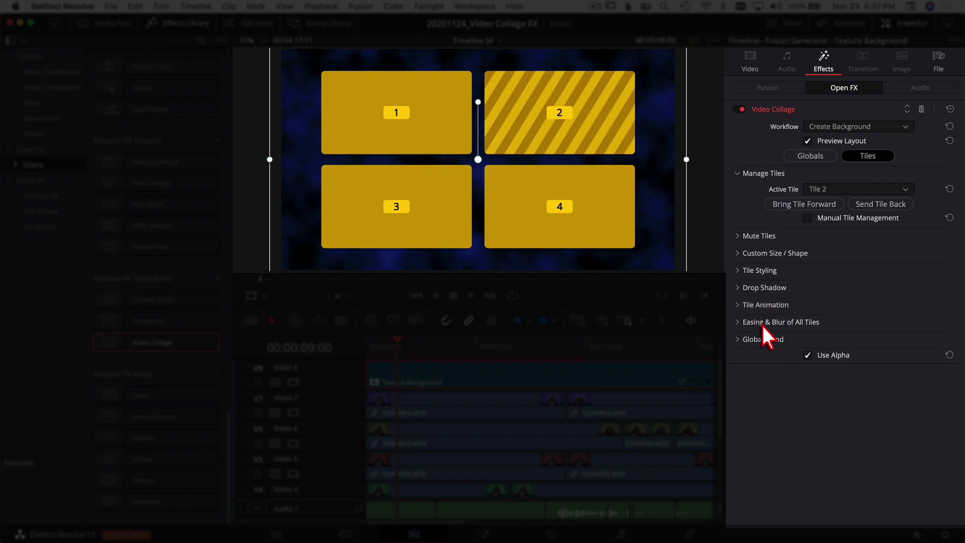
left_click(747, 311)
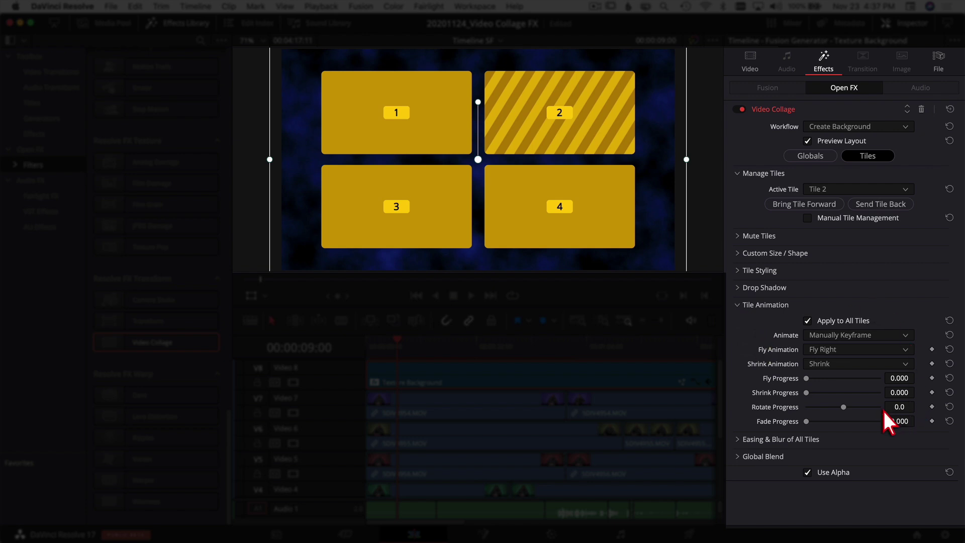
left_click(746, 308)
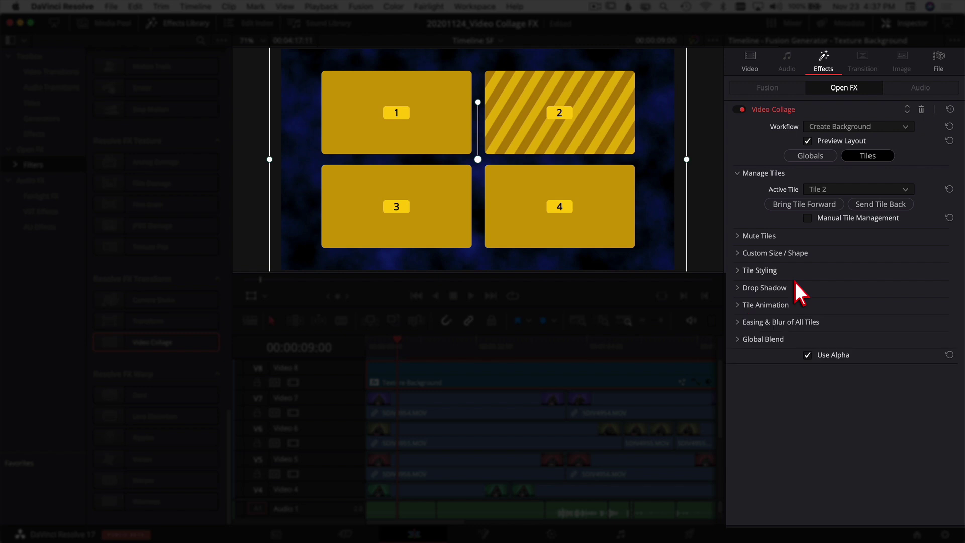
- Make Tile 3 the active tile and remove all video attributes and retime effects from the Texture Background clip on Video 8
left_click(838, 191)
left_click(843, 232)
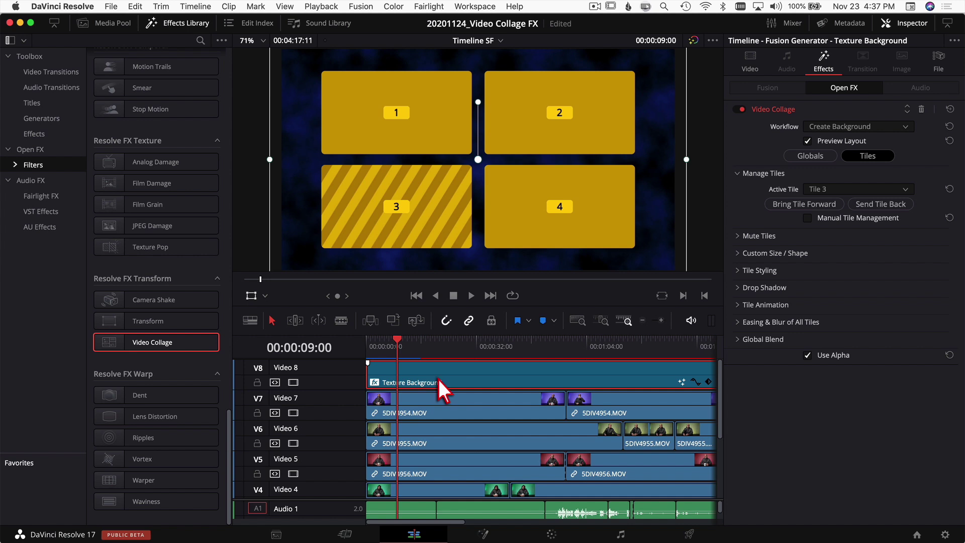
right_click(419, 375)
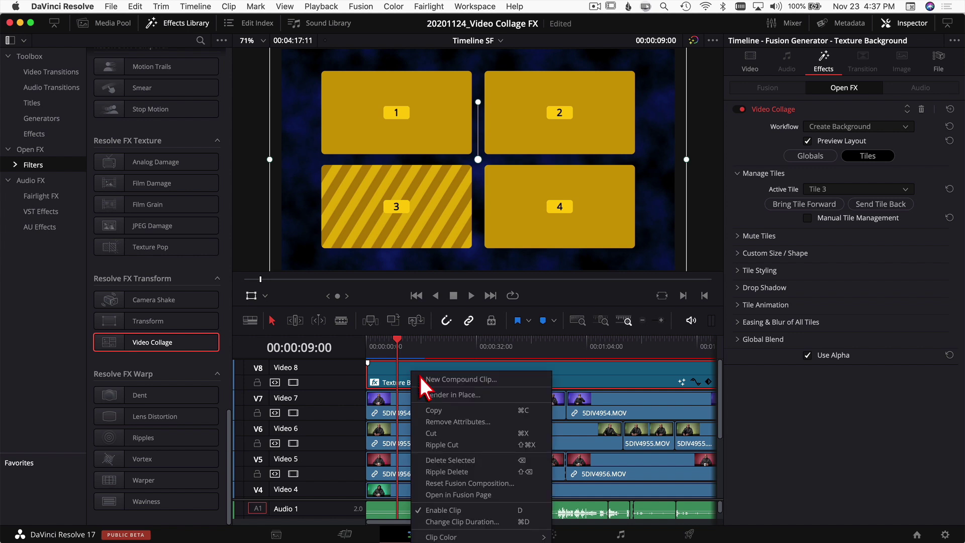
left_click(452, 423)
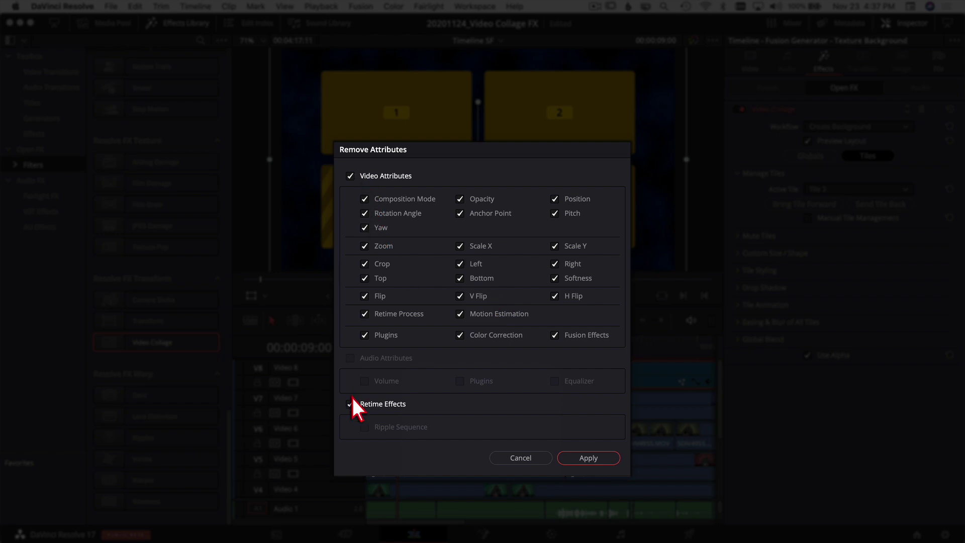
left_click(588, 458)
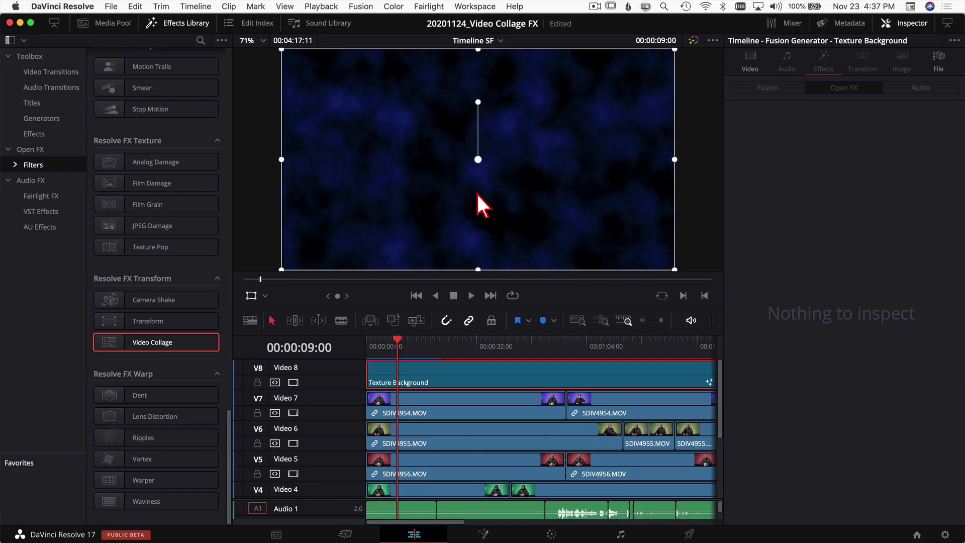
- Disable the Video 8 track holding the Texture Background and look over the clips stacked on the tracks below
left_click(295, 384)
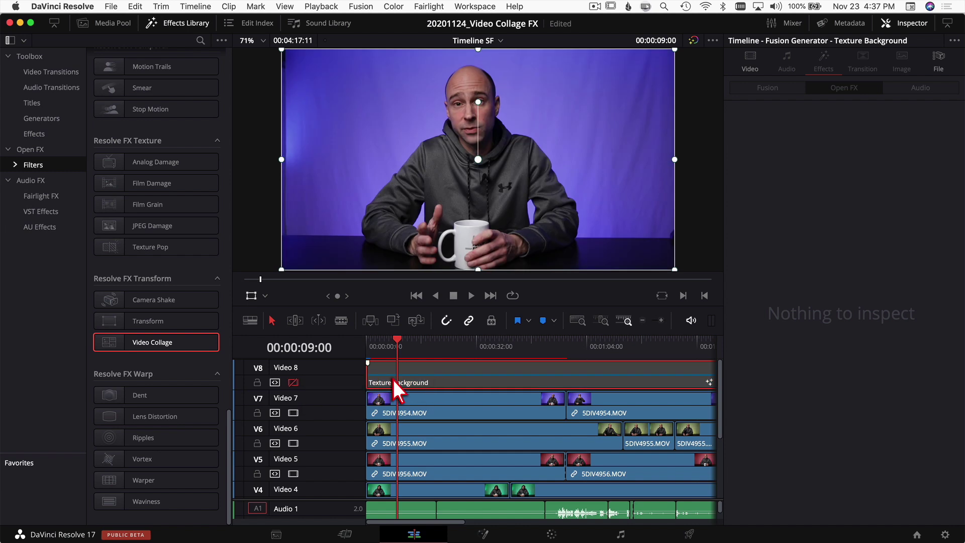
left_click(426, 385)
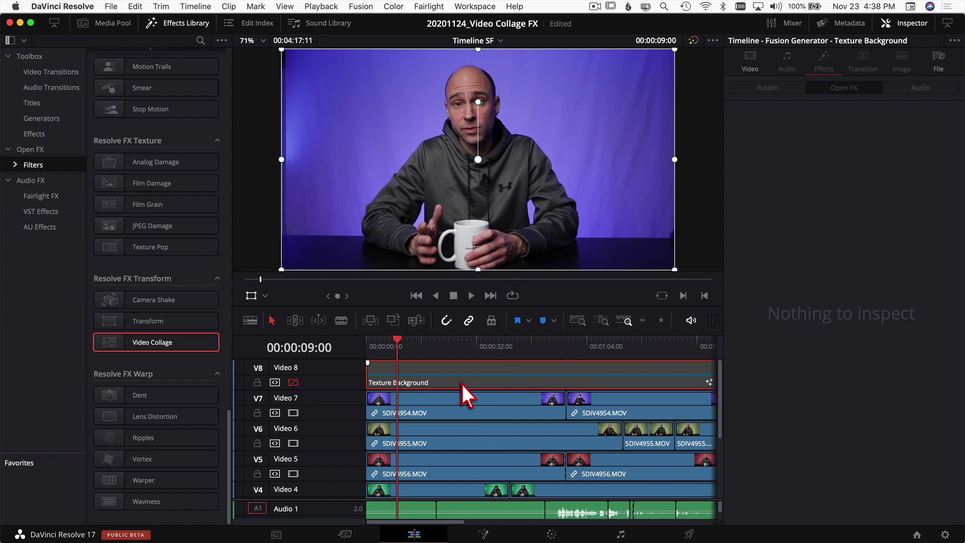
scroll(440, 444, "down", 5)
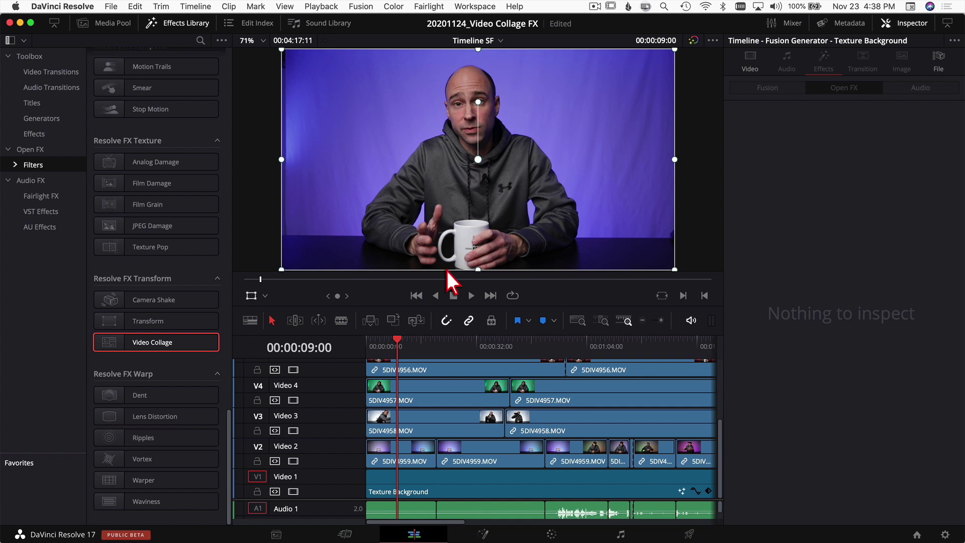
scroll(427, 414, "up", 4)
- Apply the Video Collage effect to the first 5DIV4954.MOV clip on Video 7
left_click(426, 394)
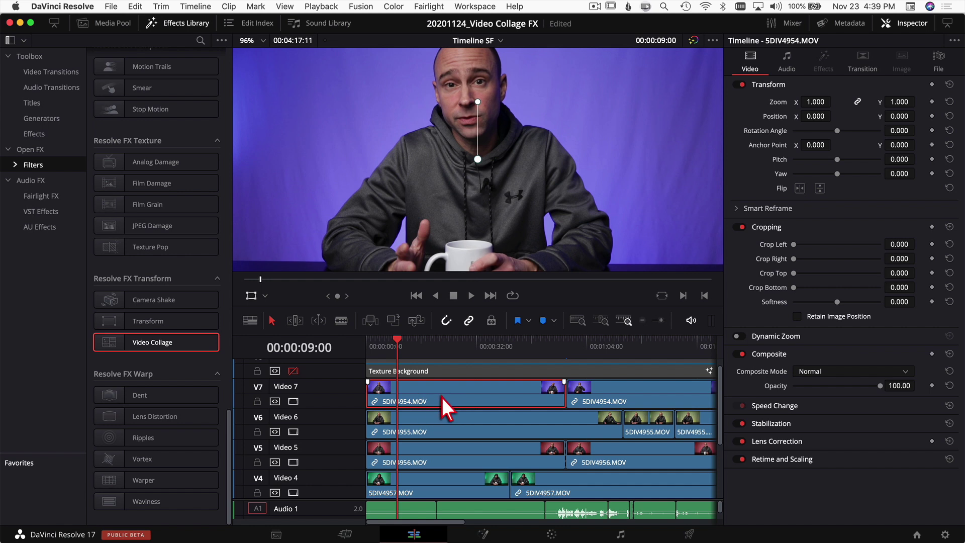
scroll(420, 438, "down", 4)
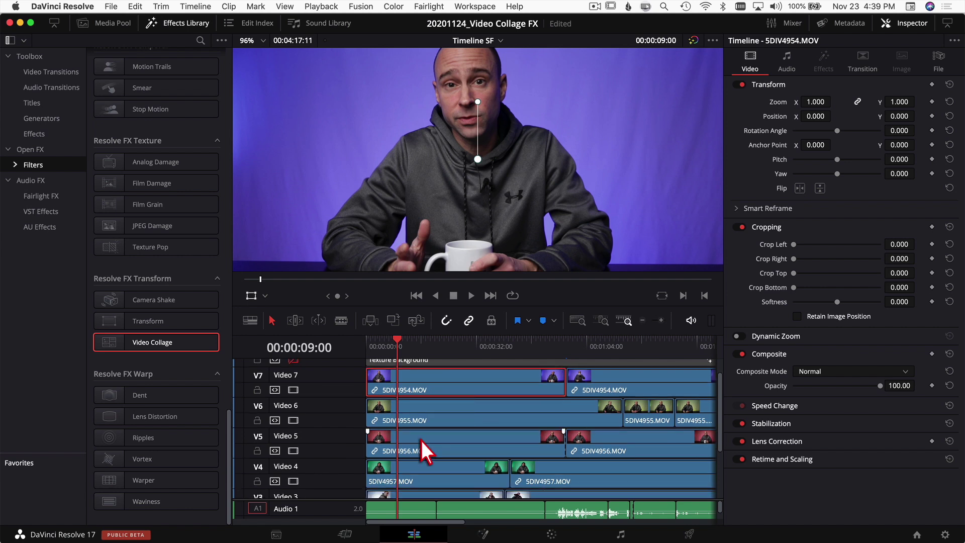
scroll(412, 476, "up", 5)
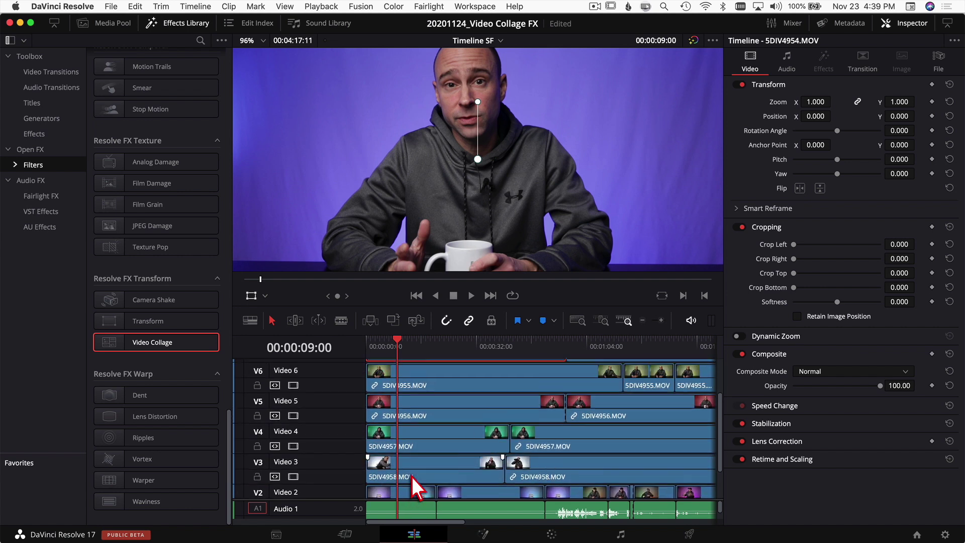
scroll(420, 418, "down", 1)
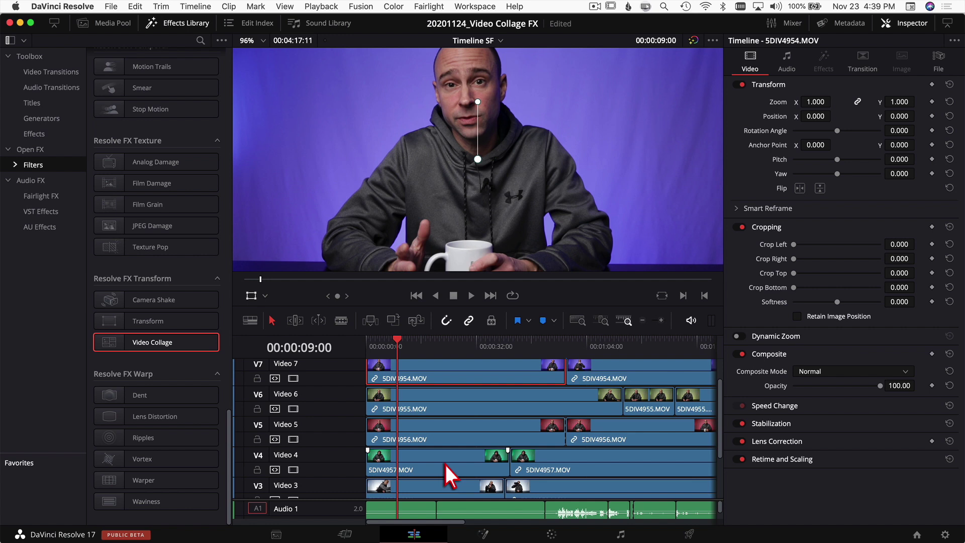
scroll(435, 452, "up", 2)
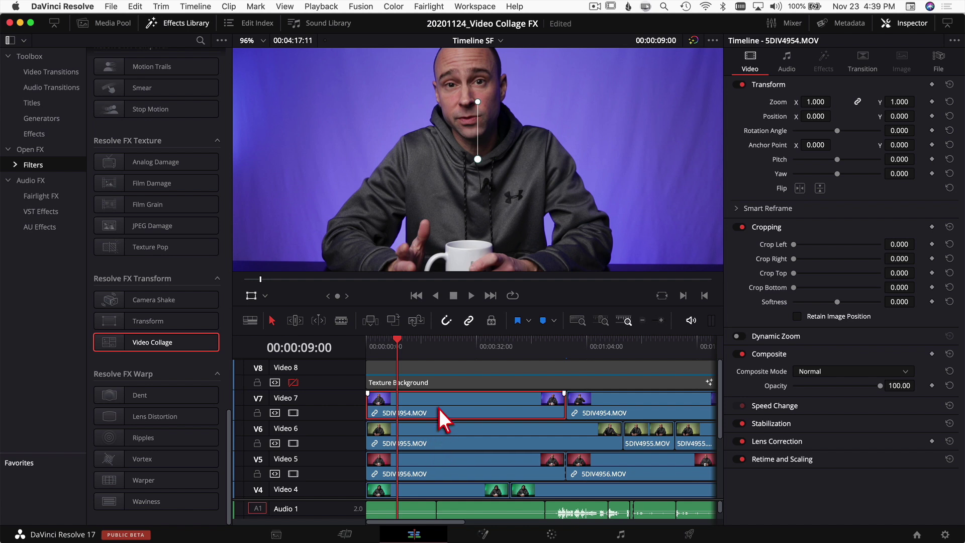
double_click(112, 347)
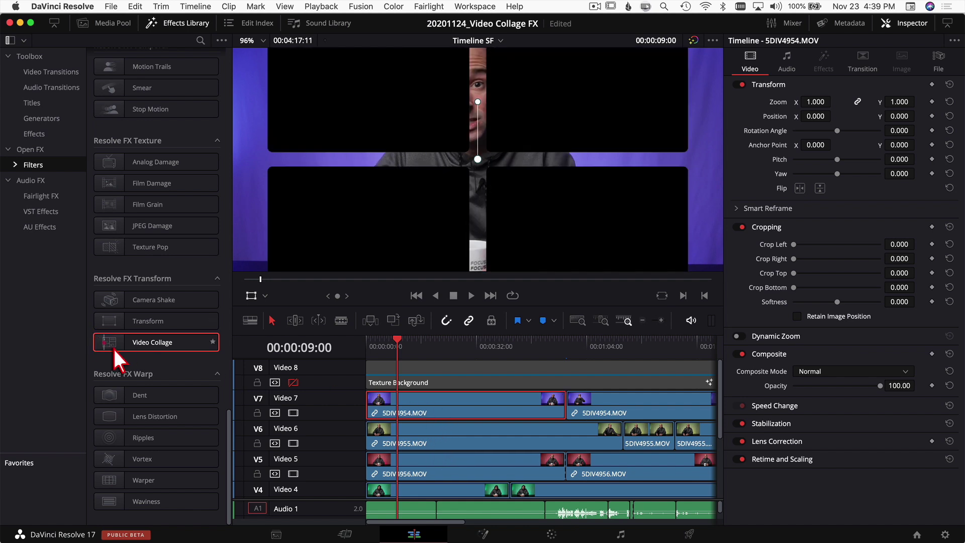
left_click_drag(137, 347, 424, 408)
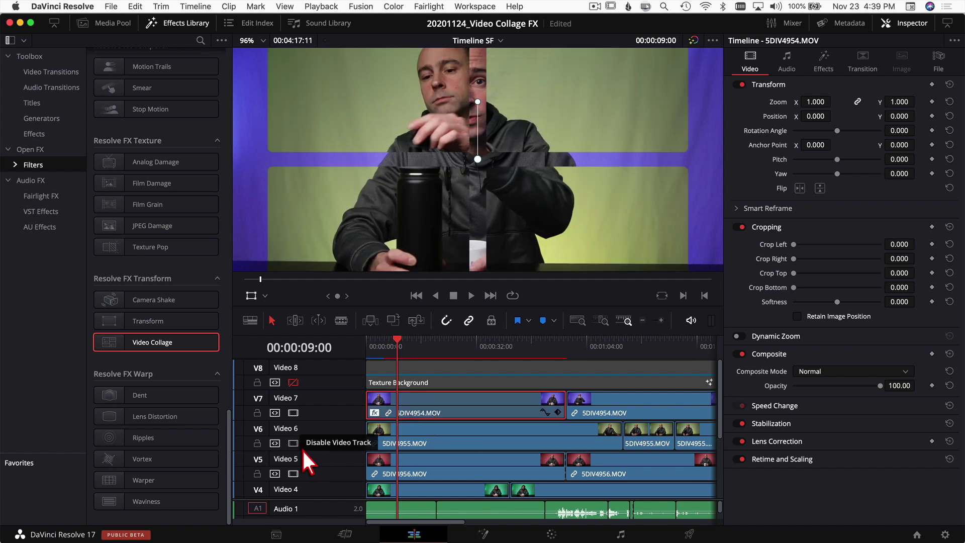
- Disable the video tracks Video 6 down to Video 1 to isolate the collage clip on Video 7
left_click(296, 443)
scroll(302, 460, "down", 1)
scroll(303, 460, "down", 1)
left_click(303, 451)
scroll(302, 461, "down", 1)
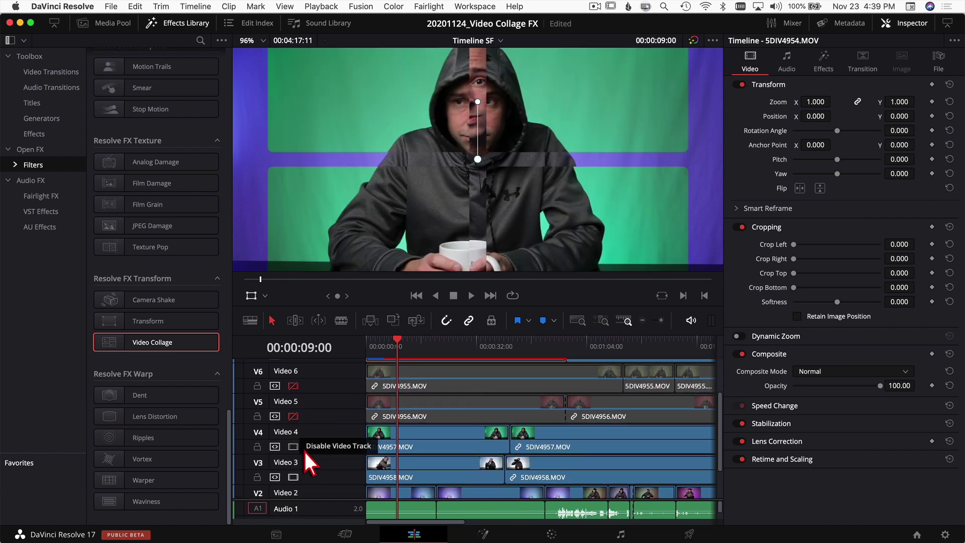
left_click(305, 449)
scroll(304, 453, "down", 1)
scroll(303, 453, "down", 1)
left_click(304, 449)
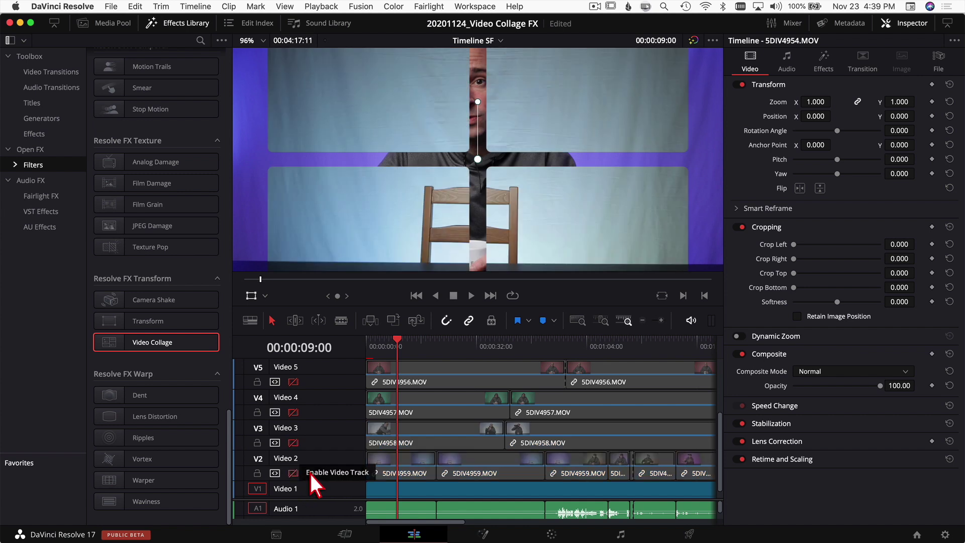
left_click(304, 478)
scroll(312, 467, "down", 1)
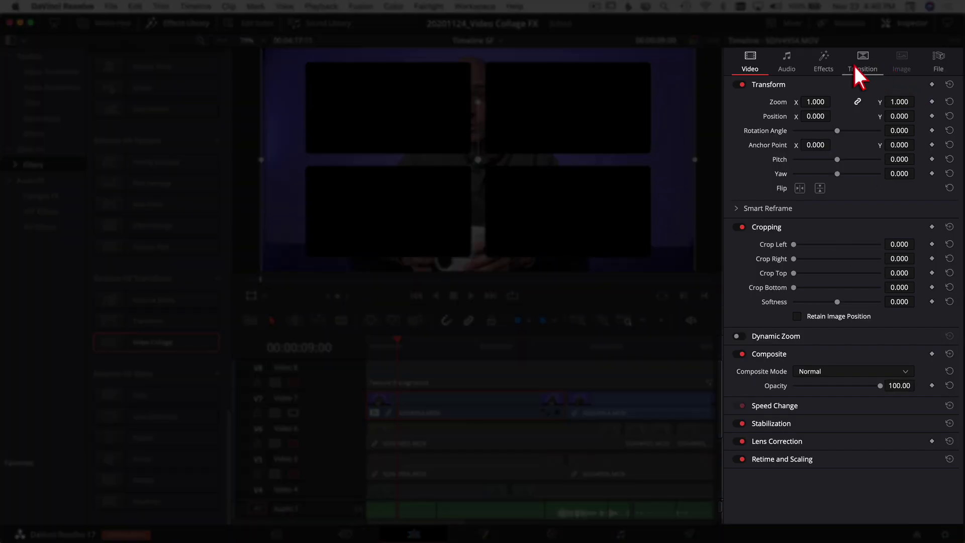
- Set the Video Collage workflow of the first 5DIV4954.MOV clip to Create Tile and its layout to 3 columns
left_click(824, 66)
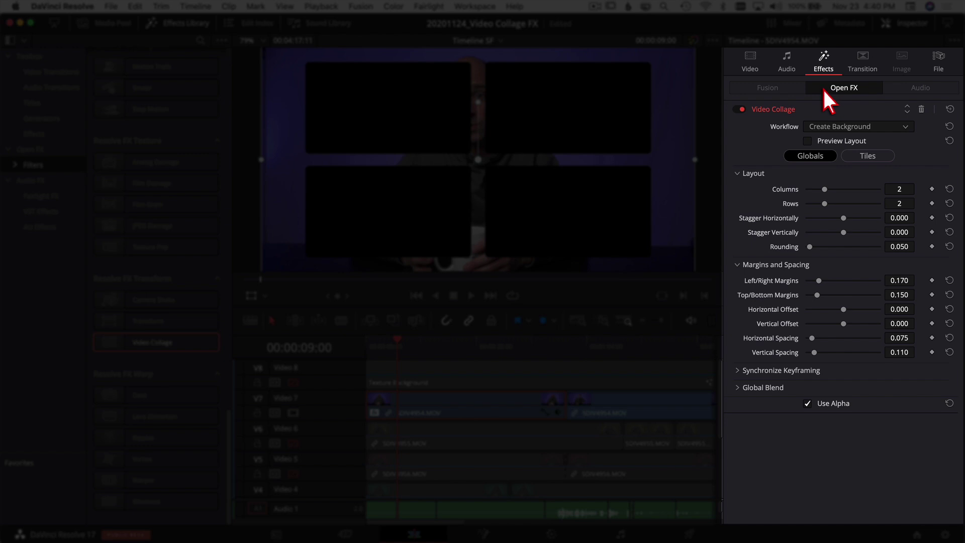
left_click(826, 133)
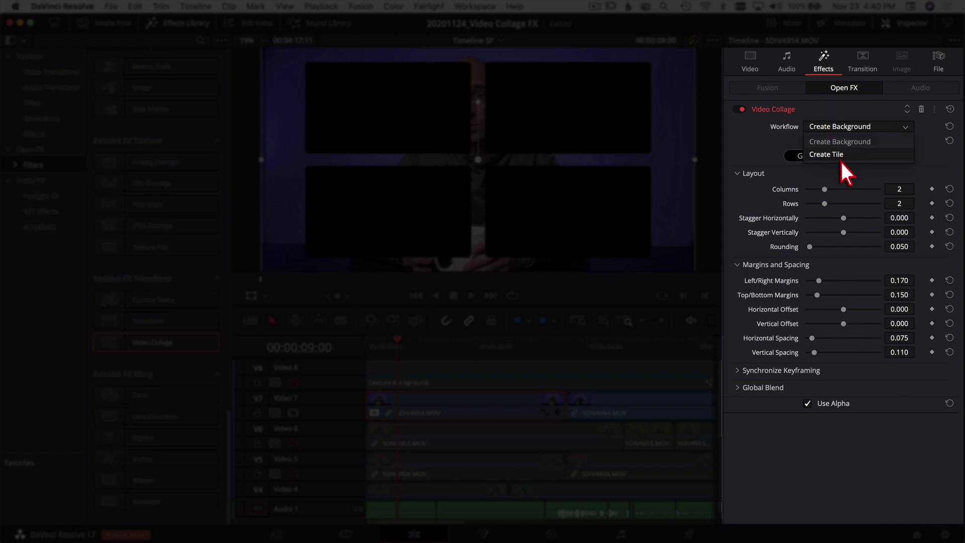
left_click(841, 158)
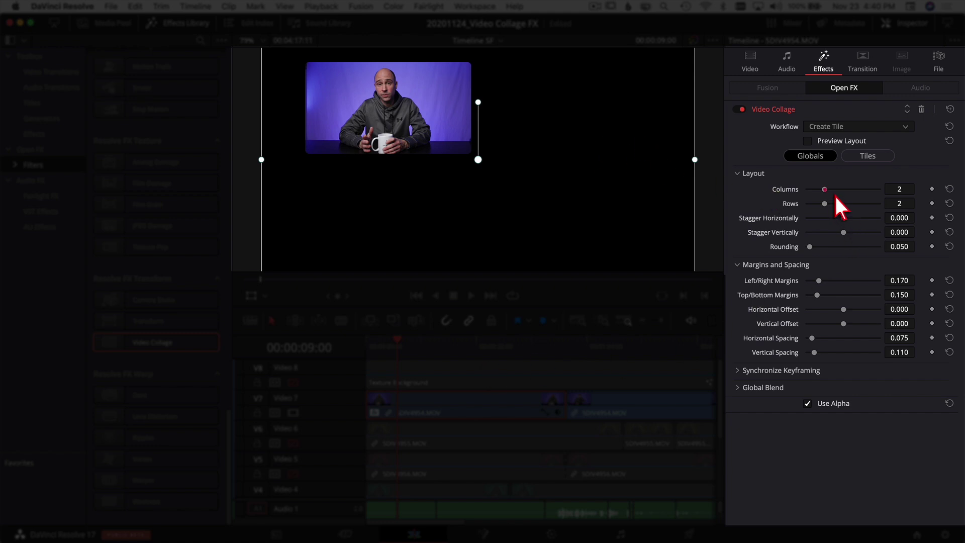
left_click_drag(844, 195, 848, 196)
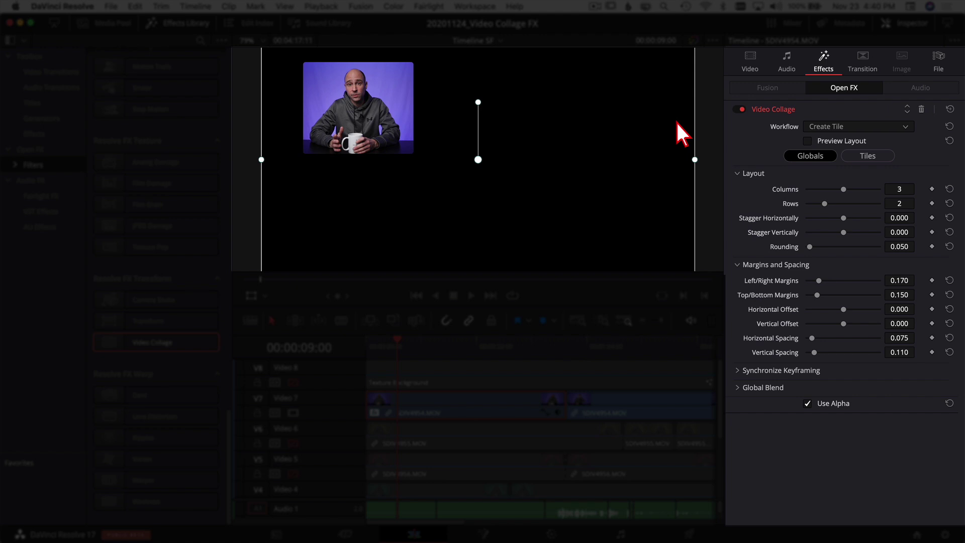
- With the layout preview temporarily shown, set the global tile rounding to about 0.256
left_click(818, 146)
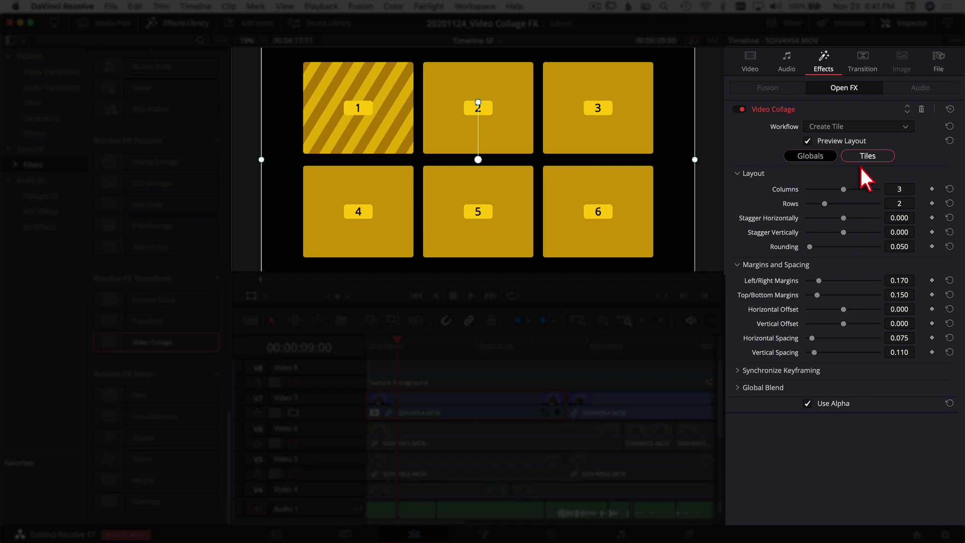
left_click(875, 162)
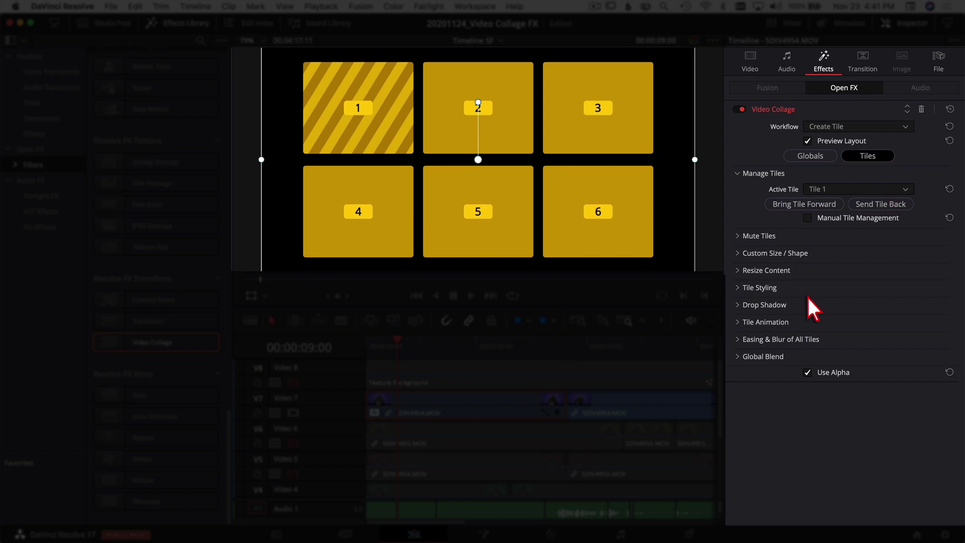
left_click(829, 159)
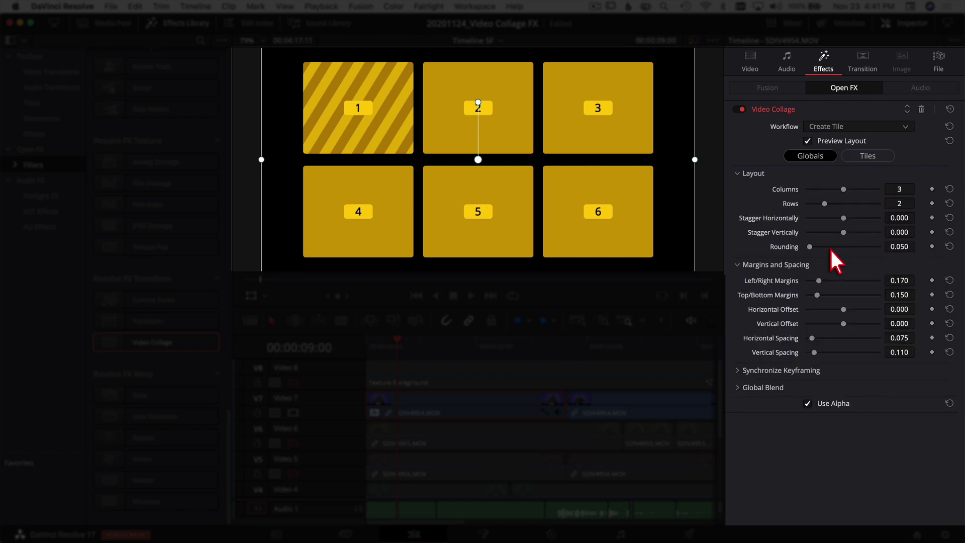
left_click_drag(817, 253, 834, 254)
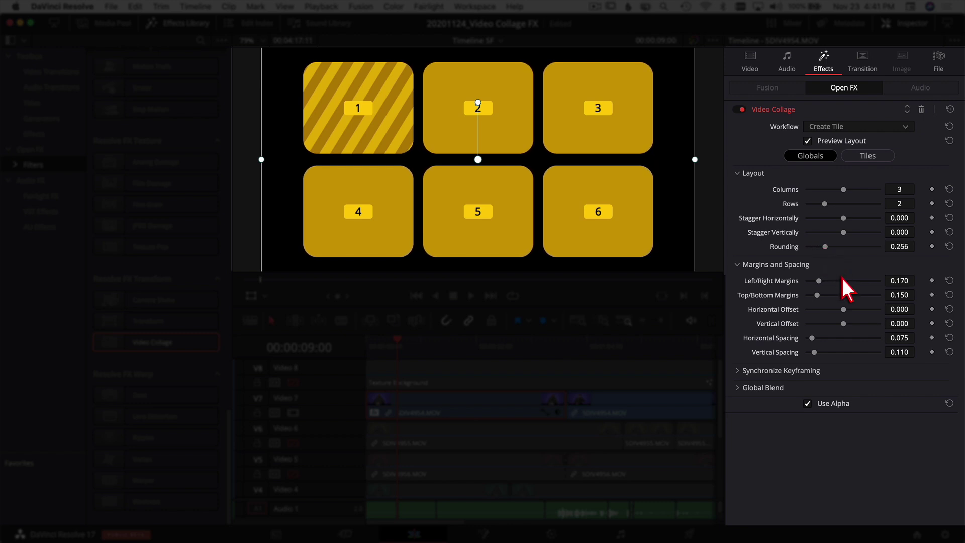
left_click(816, 147)
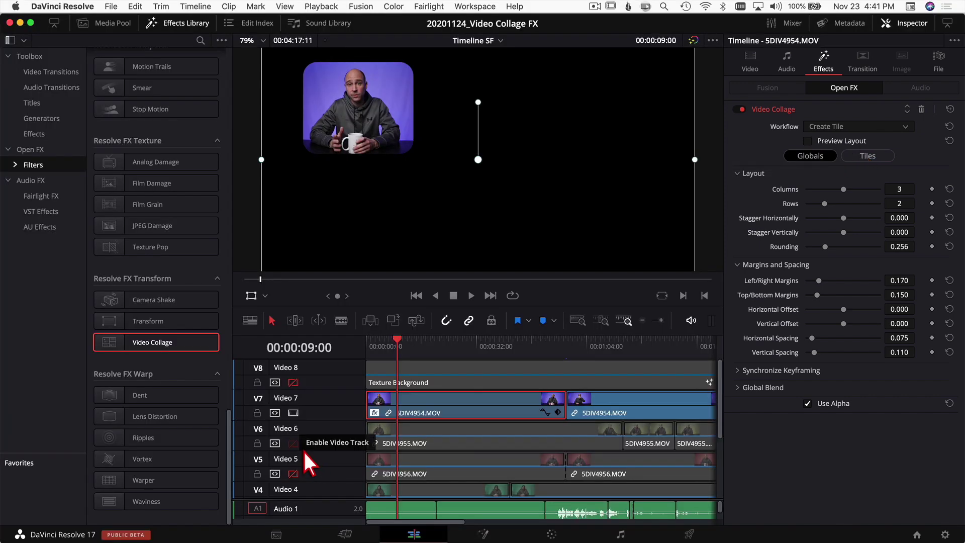
- Enable the video tracks Video 6 down to Video 1 again
left_click(302, 449)
scroll(303, 450, "down", 1)
left_click_drag(302, 439, 304, 497)
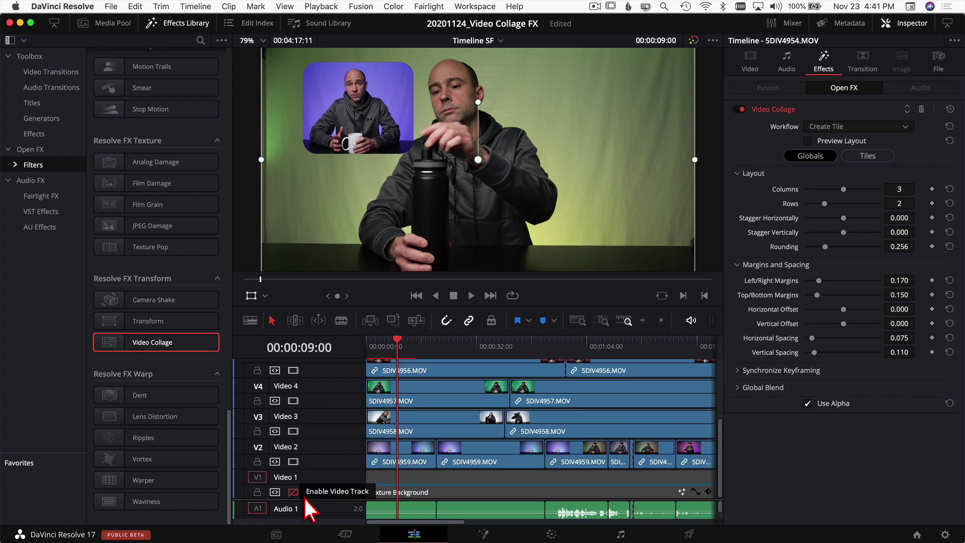
left_click(304, 497)
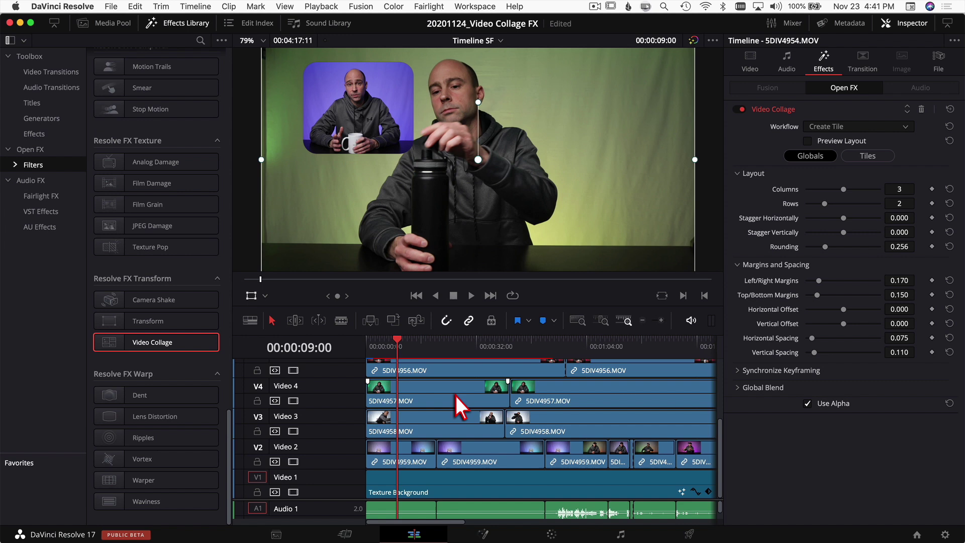
- Copy the first 5DIV4954.MOV clip's Plugins attribute only onto the first clips on Video 6 to Video 3 and the first two on Video 2
scroll(423, 407, "up", 4)
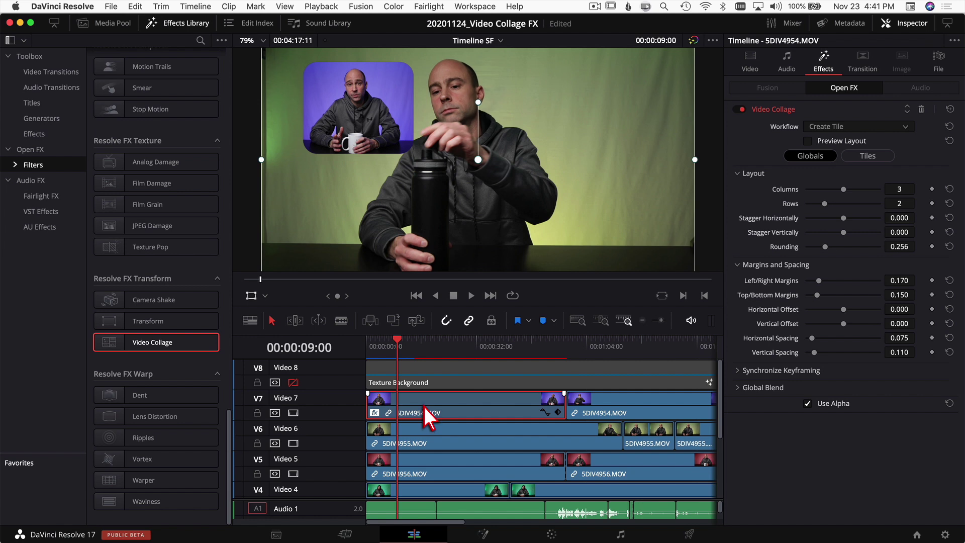
key("super+c")
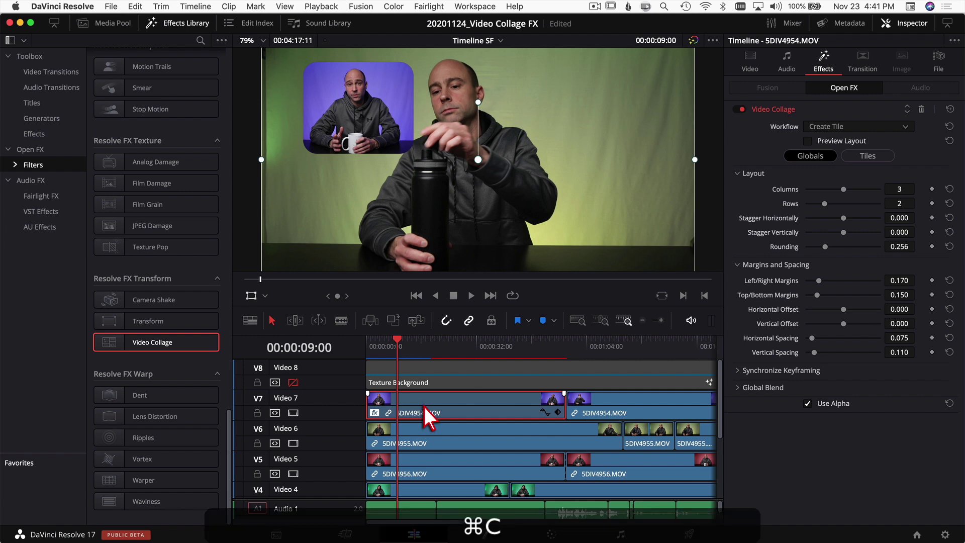
left_click(438, 433)
scroll(438, 442, "down", 3)
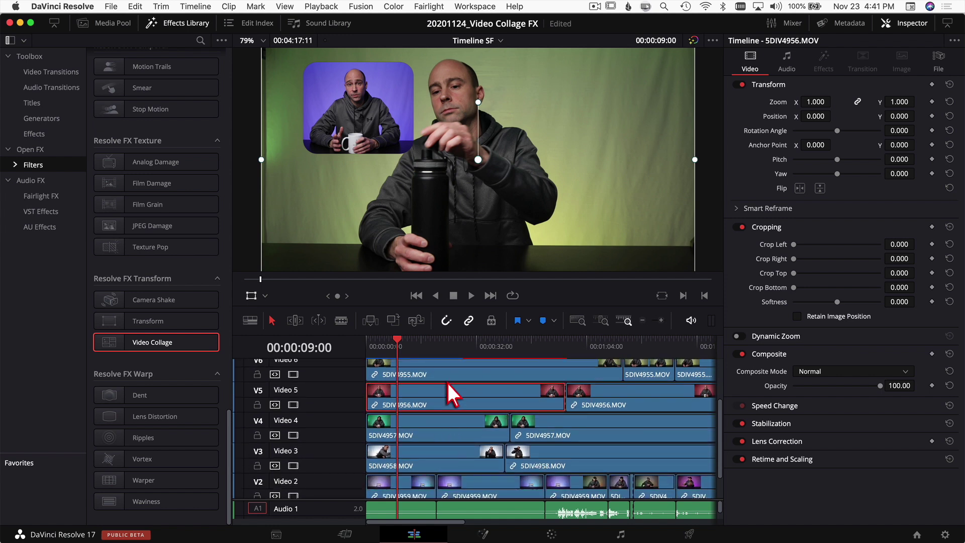
left_click(447, 413, "super")
left_click(446, 461, "super")
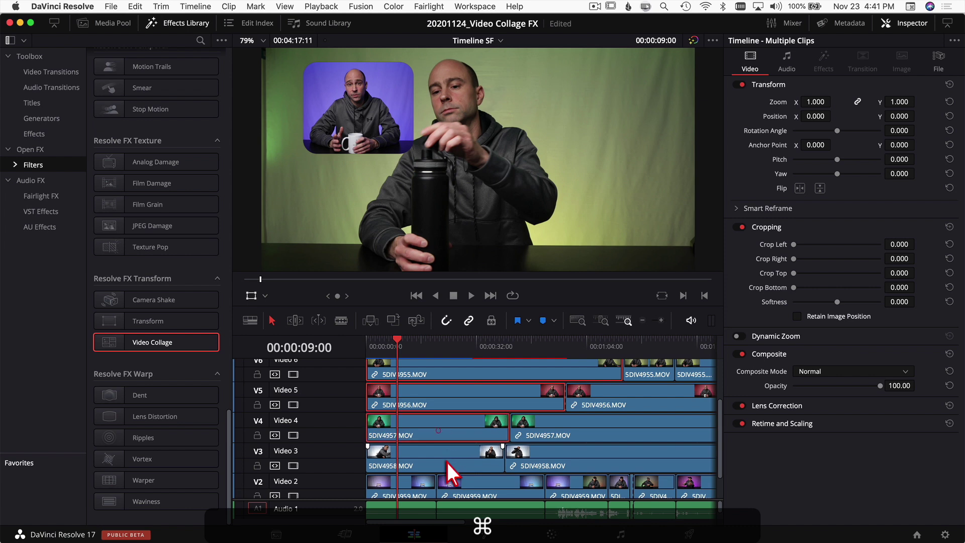
left_click(432, 485, "super")
left_click(480, 490, "super")
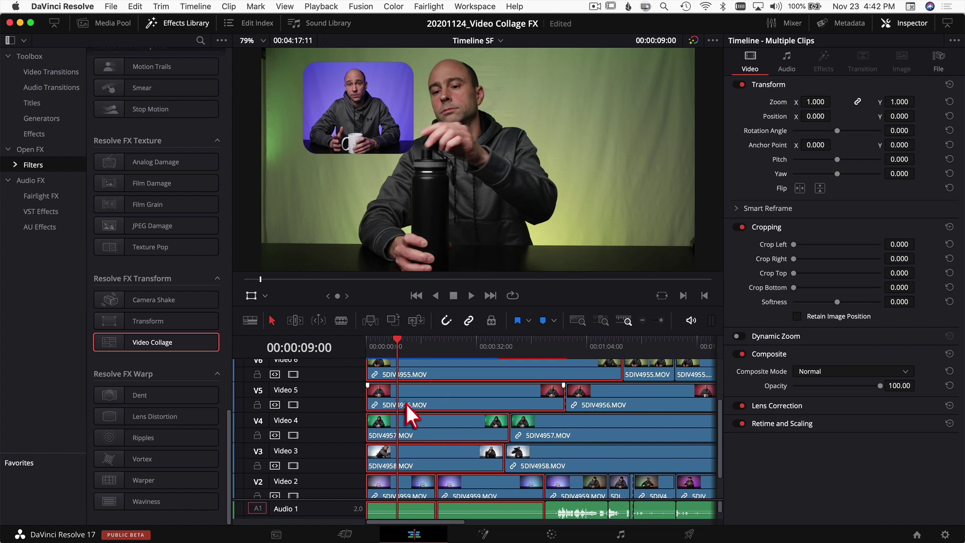
scroll(423, 434, "up", 2)
scroll(424, 434, "down", 1)
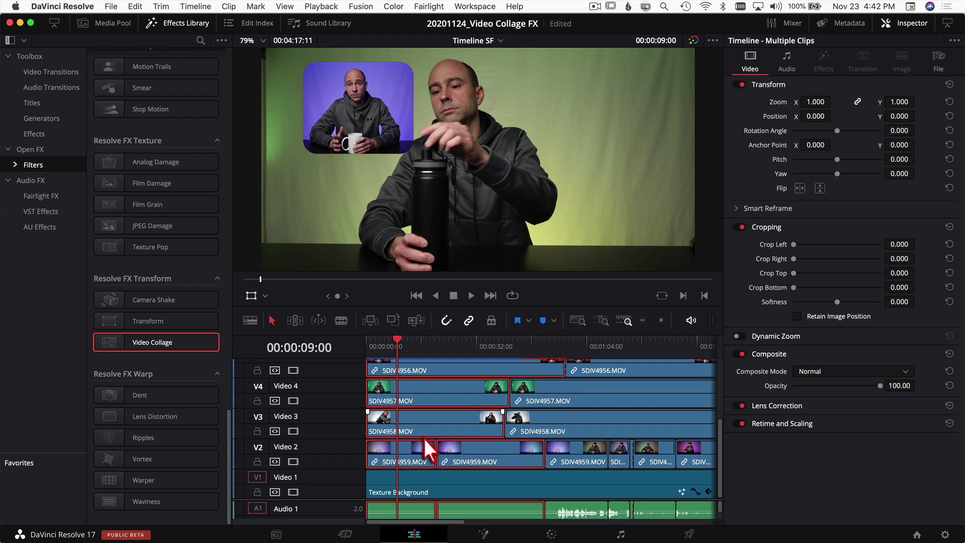
scroll(422, 432, "up", 2)
scroll(435, 447, "up", 2)
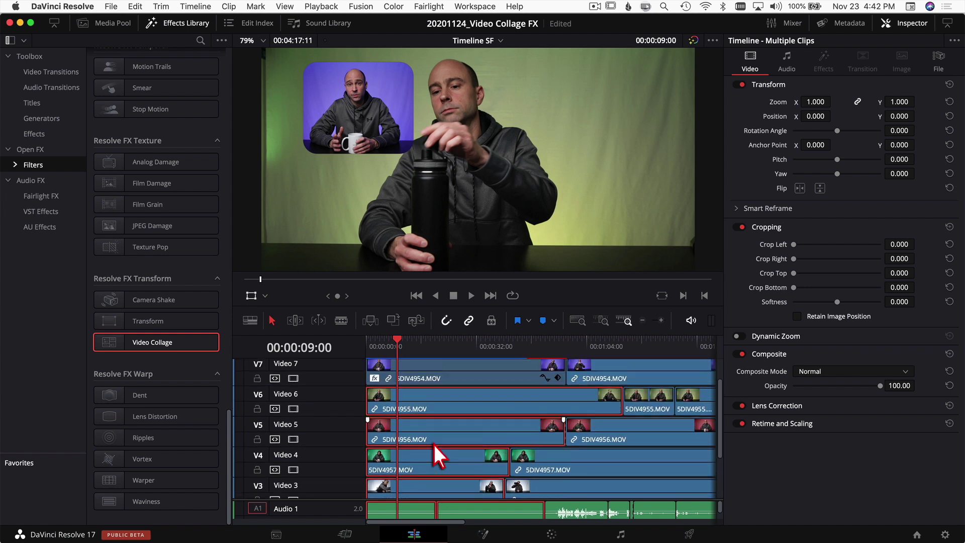
right_click(434, 408)
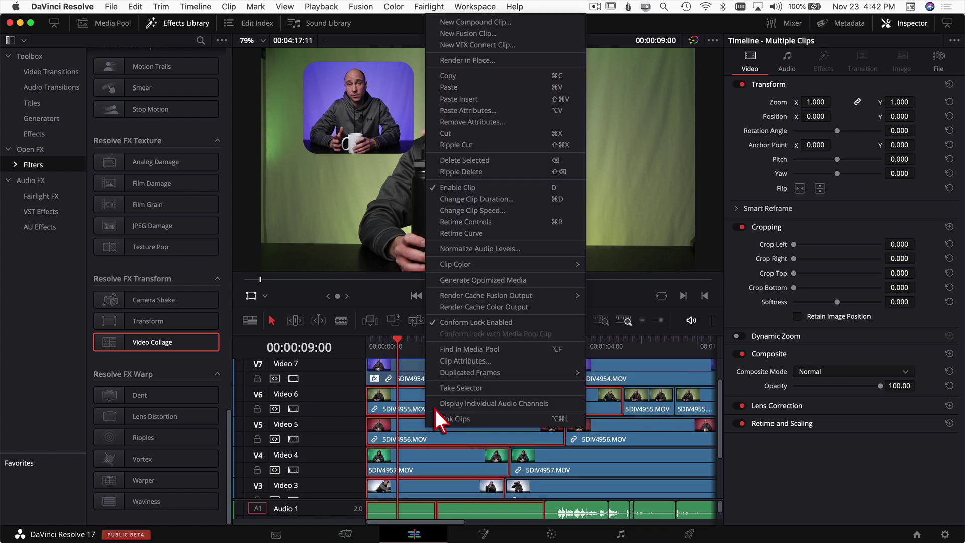
left_click(482, 114)
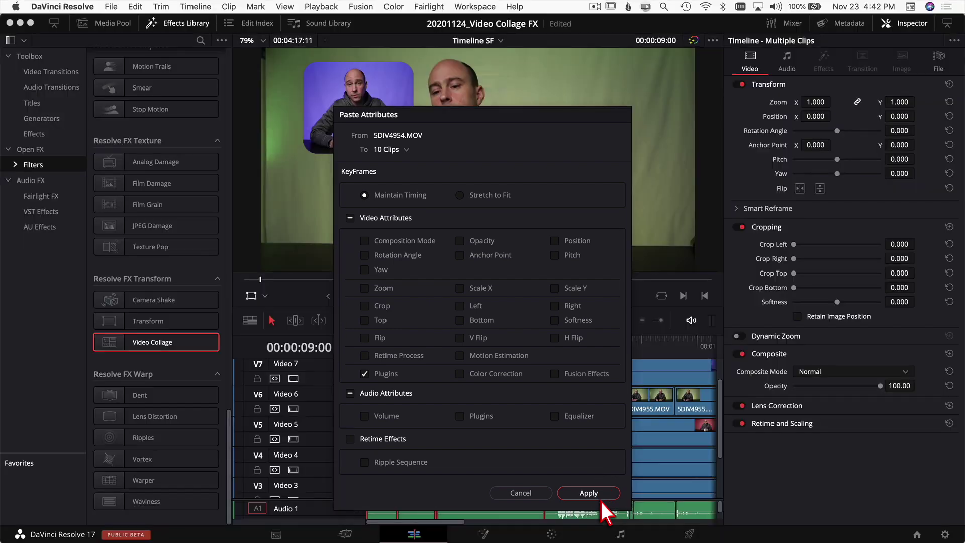
left_click(599, 497)
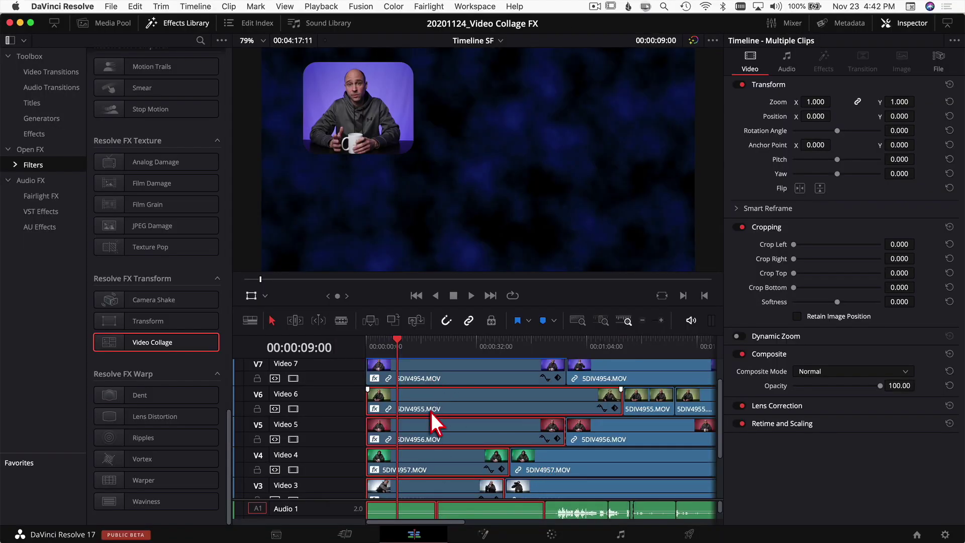
- Set the Video Collage active tile of the first 5DIV4955.MOV clip on Video 6 to Tile 2, leaving the layout preview off
scroll(429, 399, "up", 3)
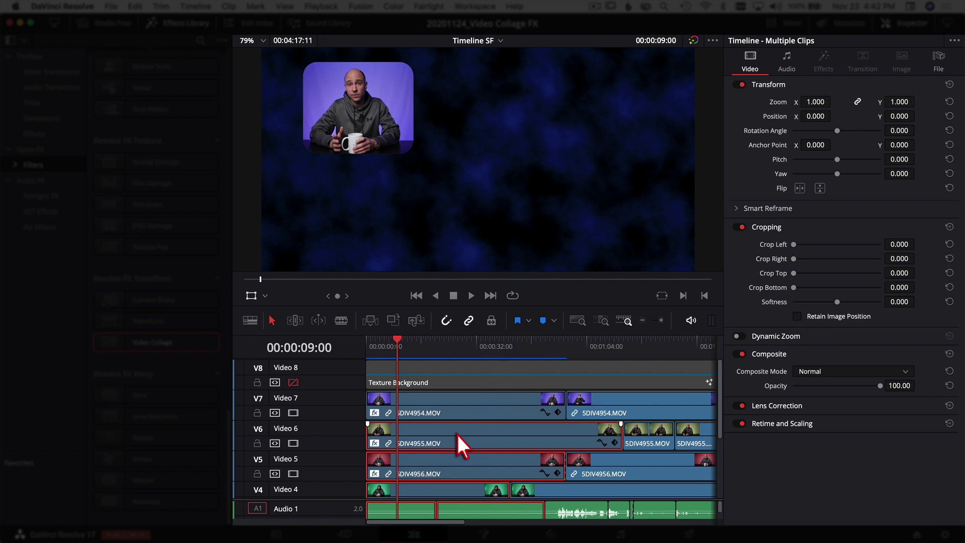
left_click(439, 402)
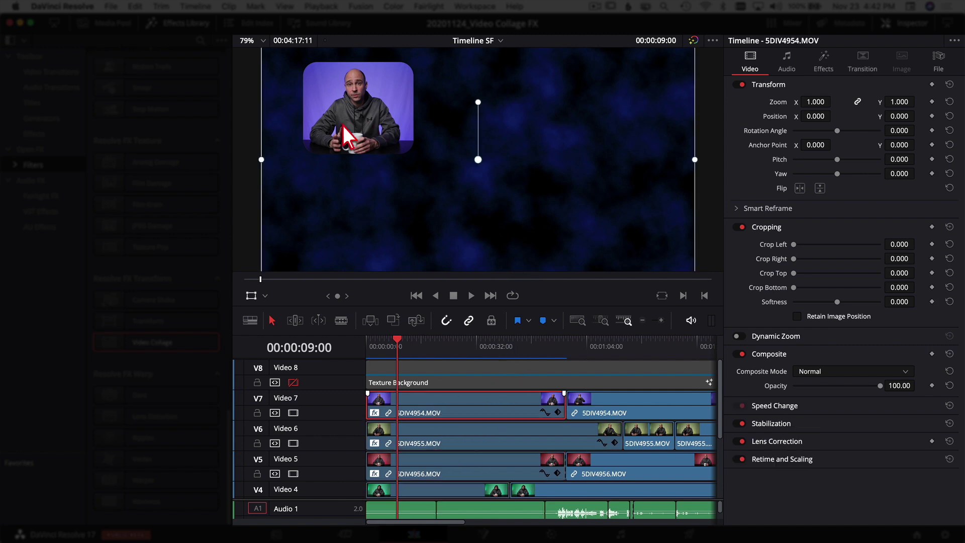
left_click(445, 435)
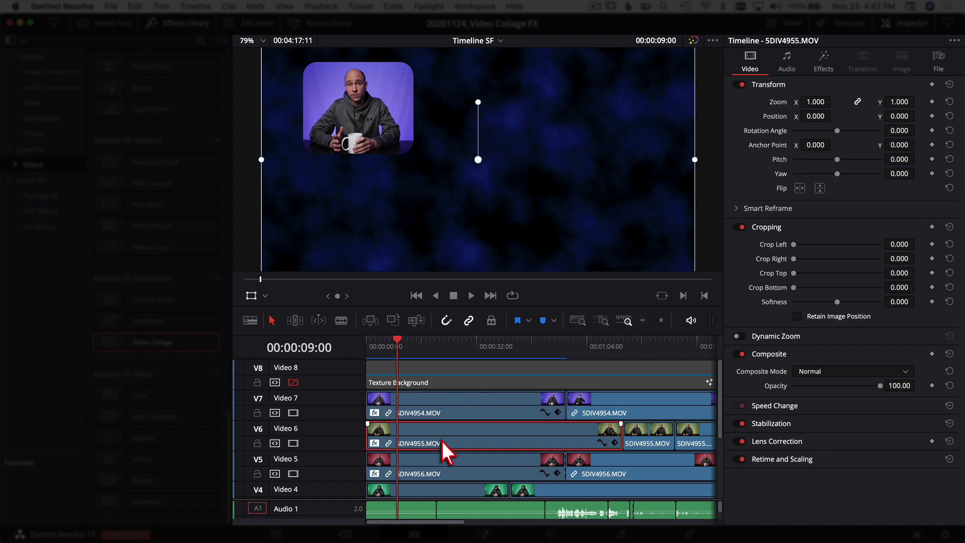
left_click(823, 63)
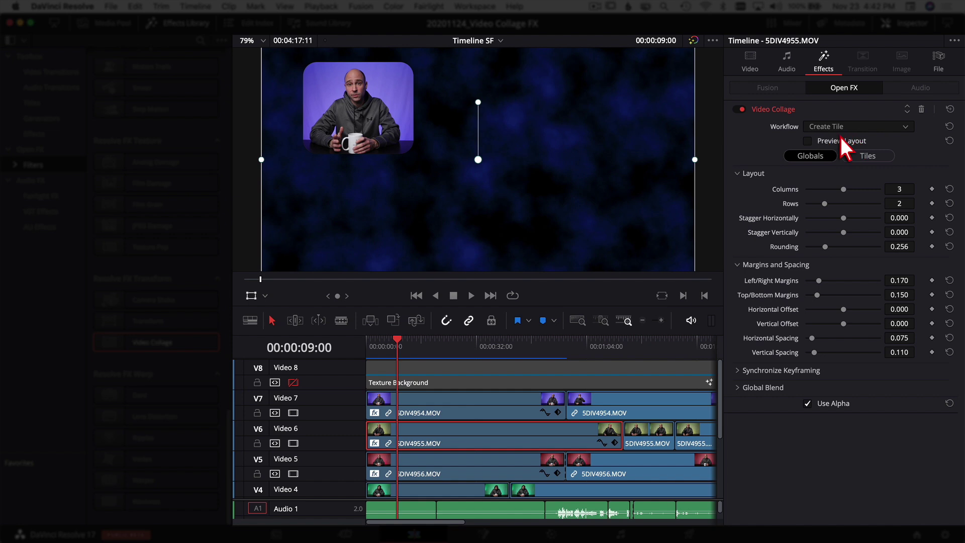
left_click(836, 159)
left_click(874, 160)
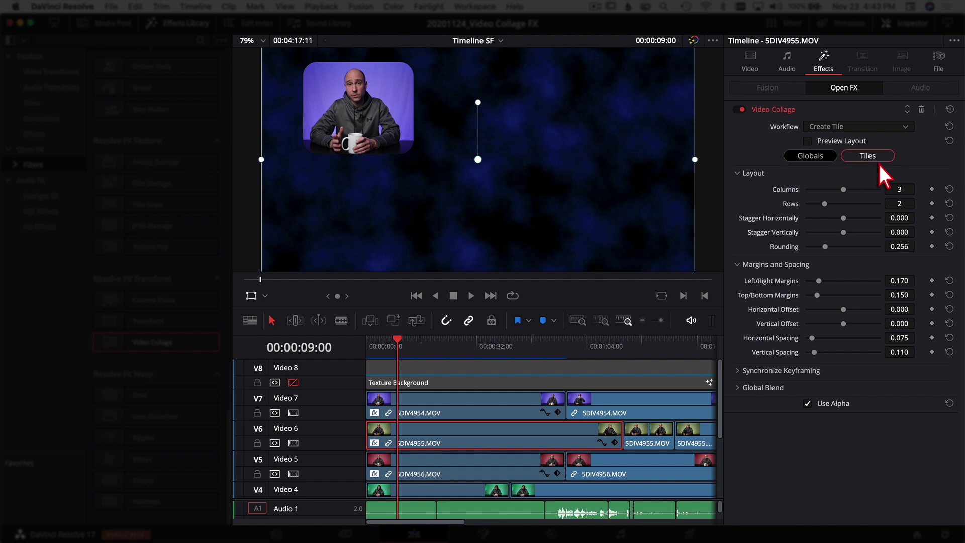
left_click(879, 163)
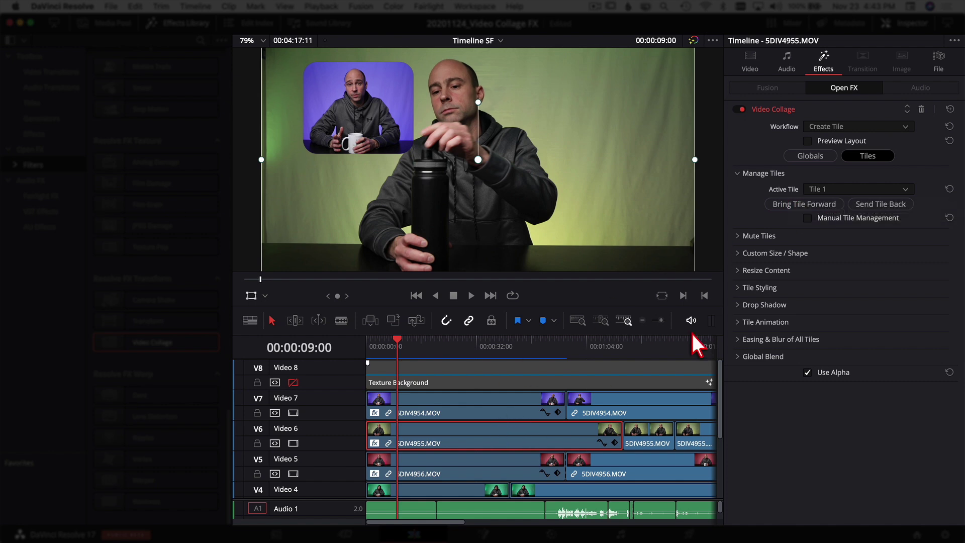
left_click(839, 193)
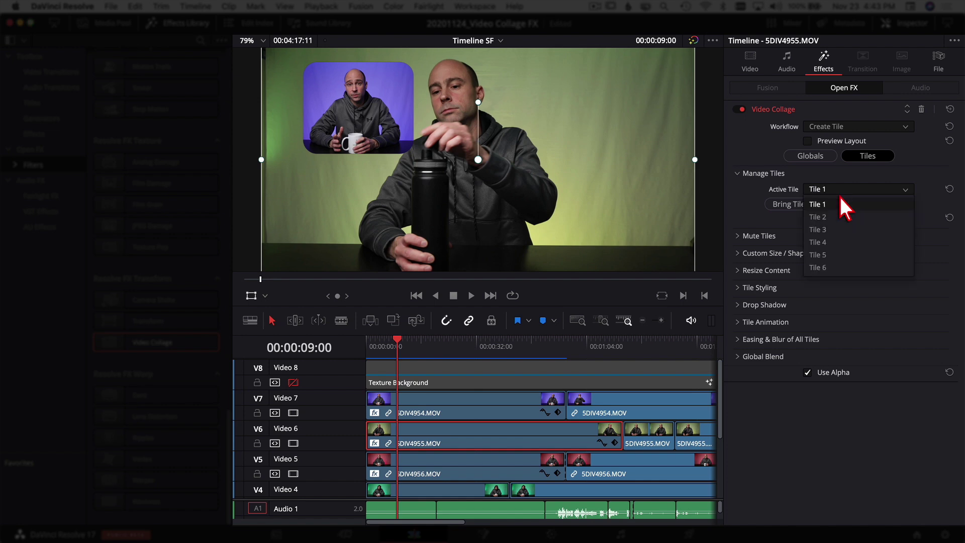
left_click(838, 222)
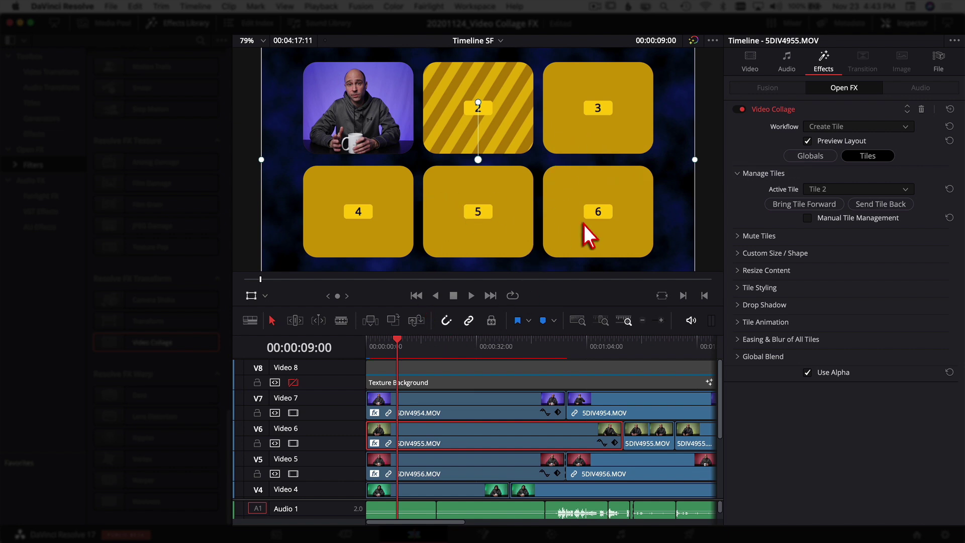
left_click(817, 191)
left_click(823, 197)
left_click(817, 142)
- Set the Video Collage active tile of the first 5DIV4956.MOV clip on Video 5 to Tile 3
scroll(484, 394, "down", 2)
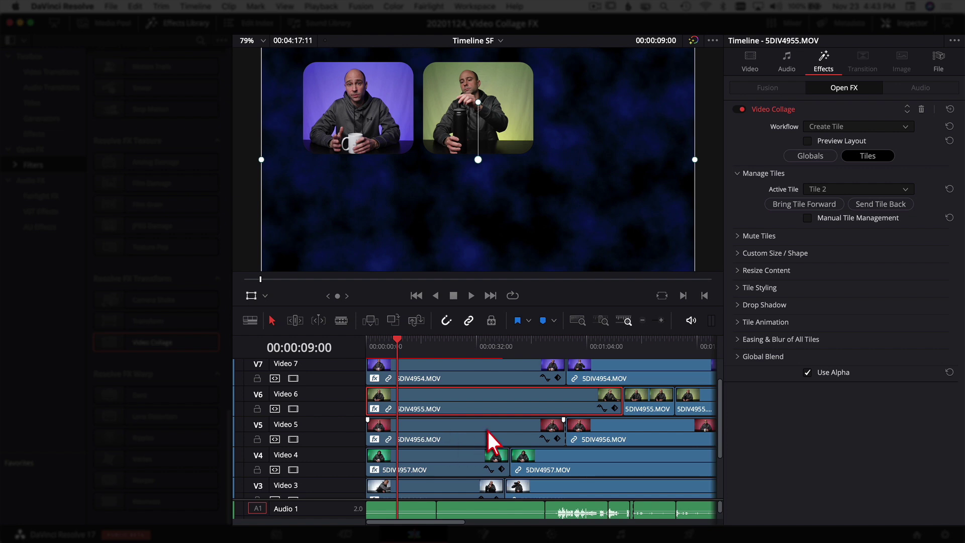
left_click(468, 432)
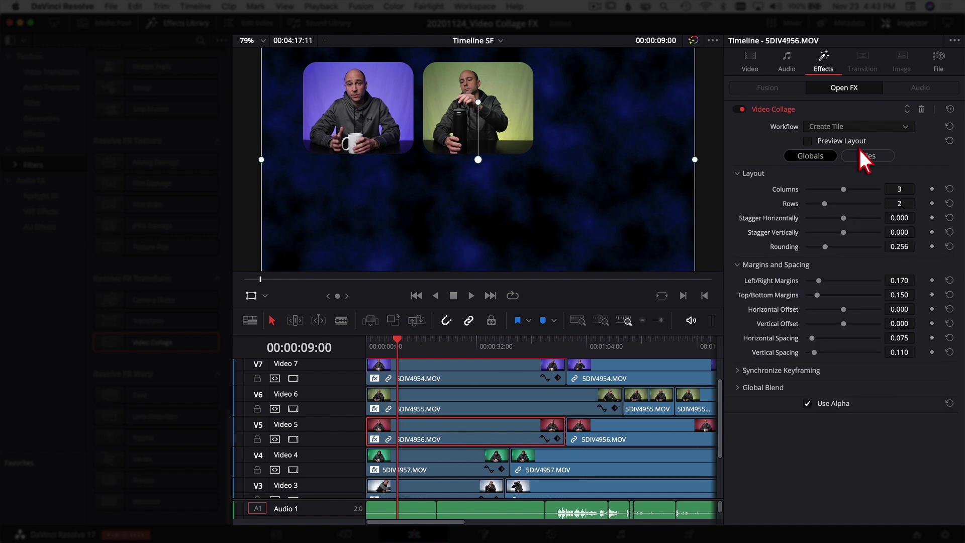
left_click(881, 160)
left_click(861, 190)
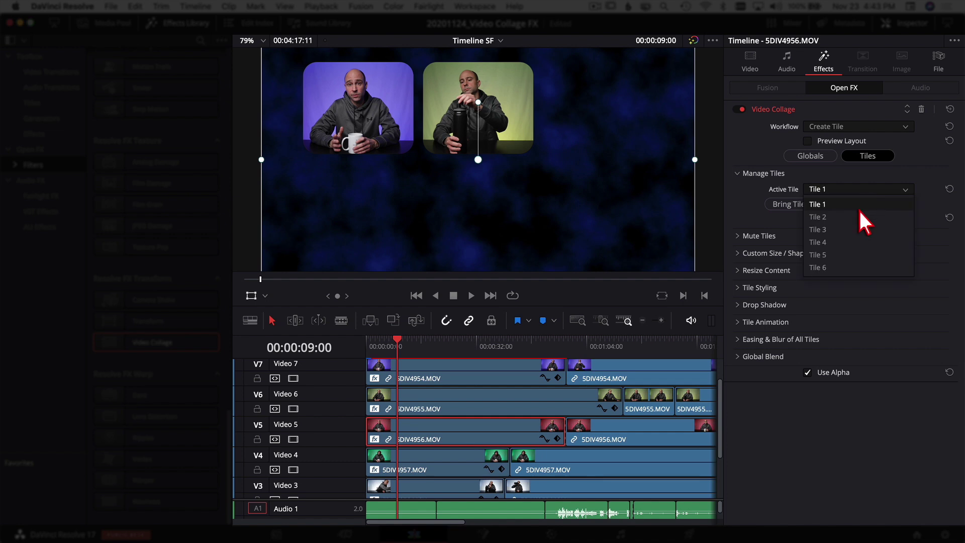
left_click(843, 235)
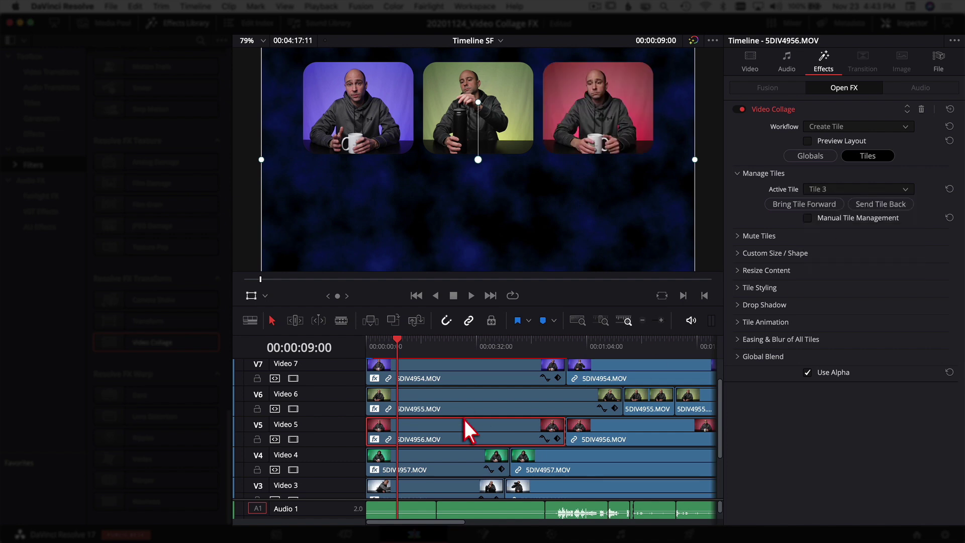
- Set the Video Collage active tile of the first 5DIV4957.MOV clip on Video 4 to Tile 4
scroll(464, 419, "down", 2)
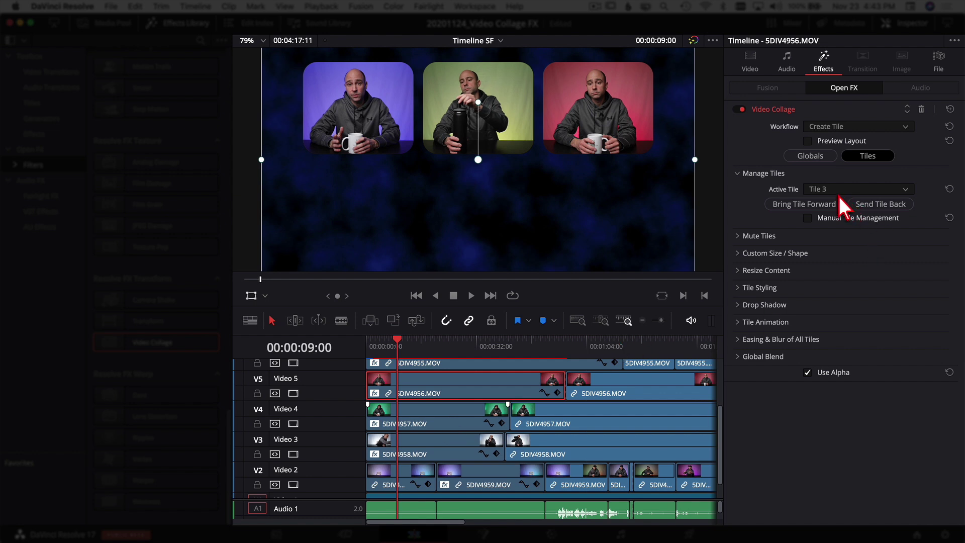
key("alt+Down")
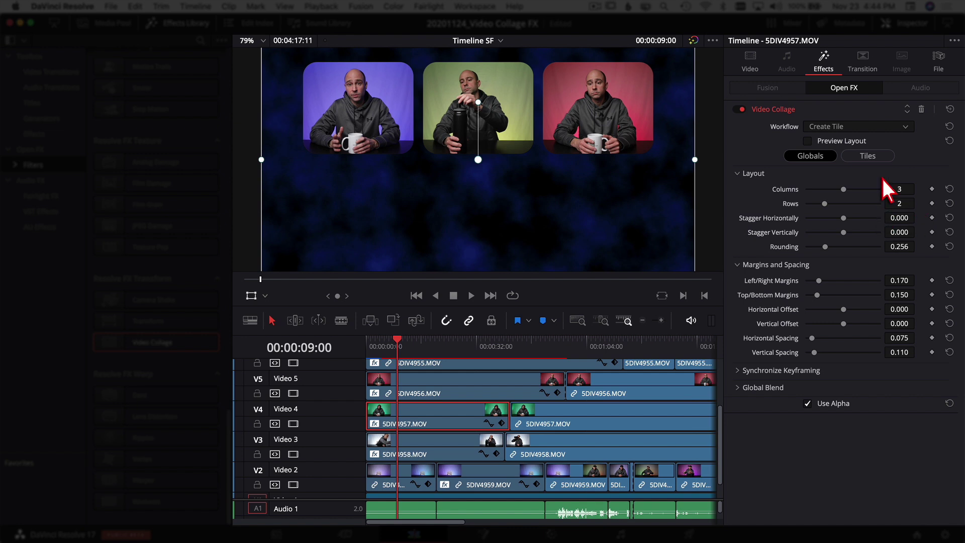
left_click(878, 160)
left_click(850, 191)
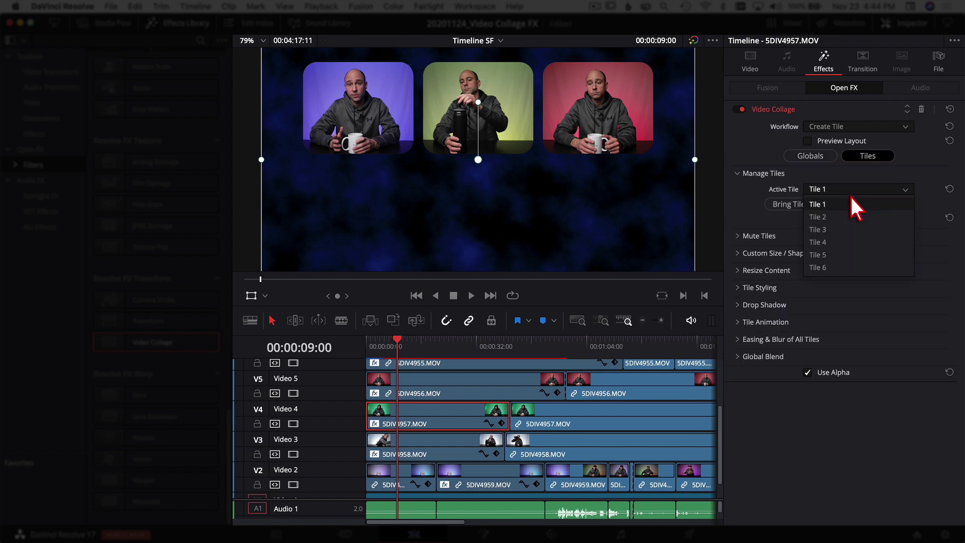
left_click(840, 244)
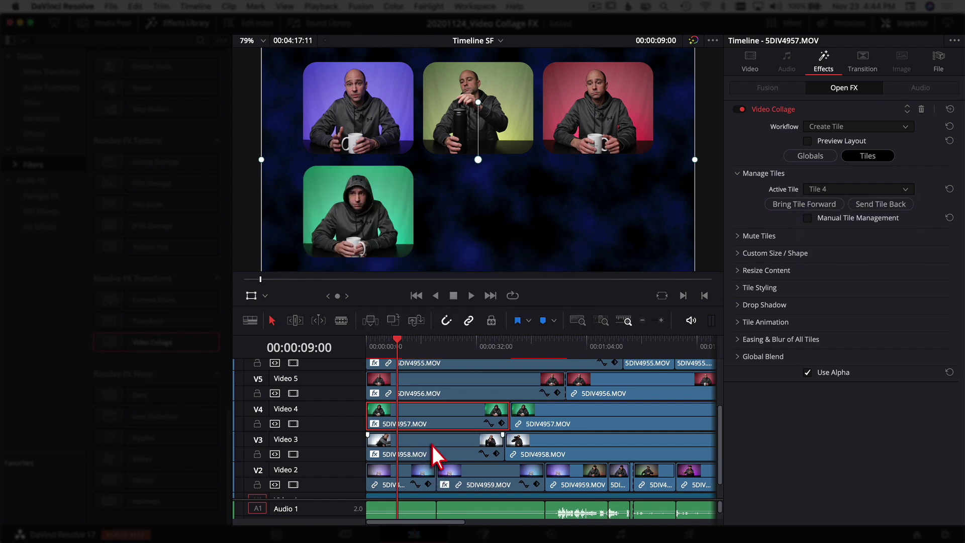
- Set the Video Collage active tile of the first 5DIV4958.MOV clip on Video 3 to Tile 5
left_click(450, 446)
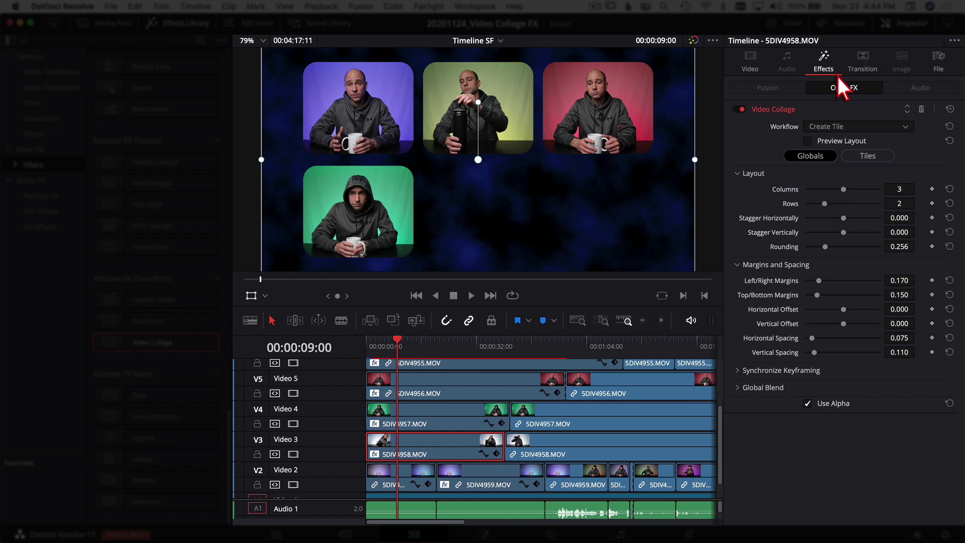
left_click(869, 155)
left_click(838, 191)
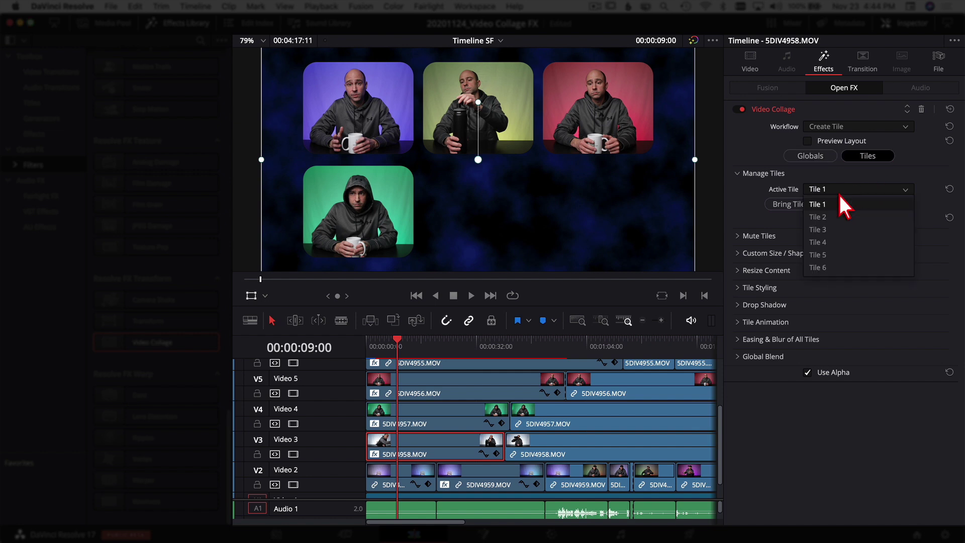
left_click(835, 255)
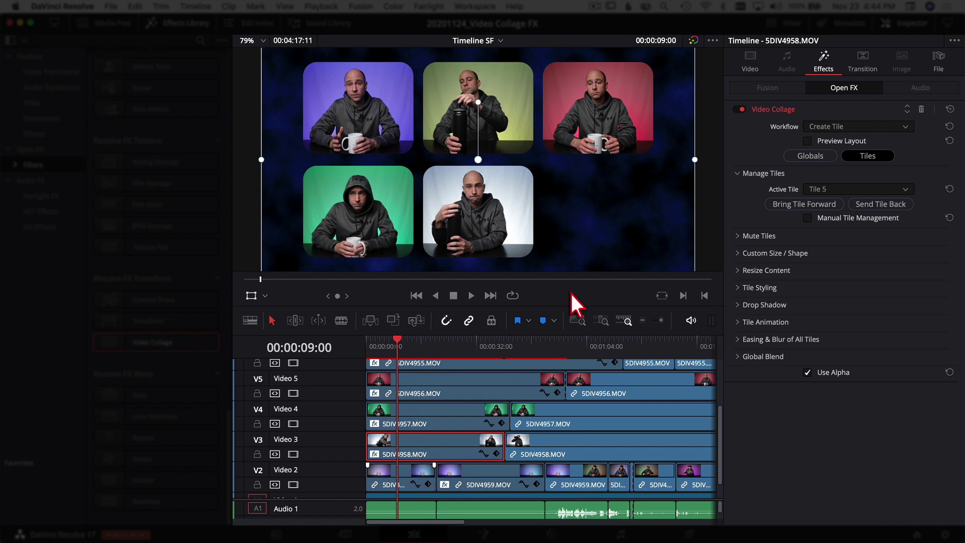
- Set the Video Collage active tile of the first 5DIV4959.MOV clip on Video 2 to Tile 6
left_click(428, 474)
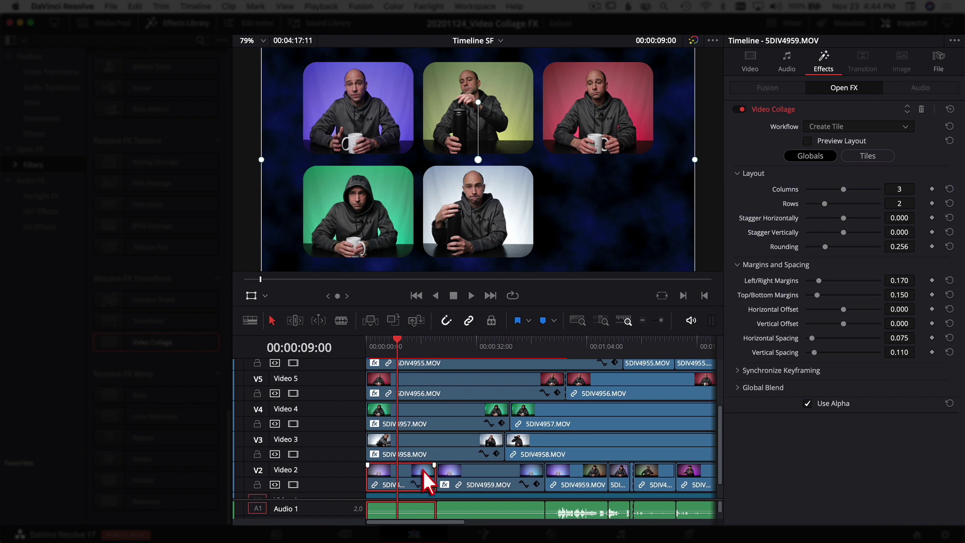
left_click(875, 156)
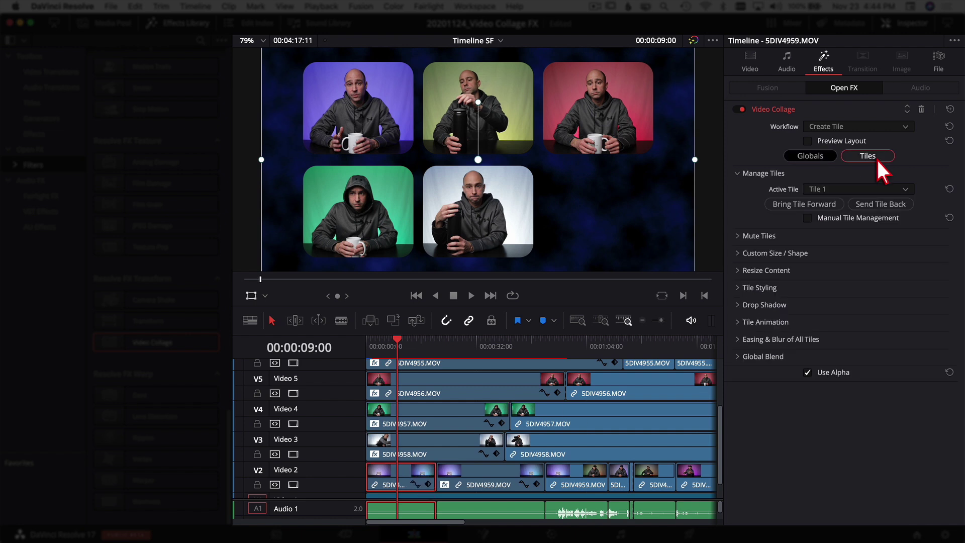
left_click(850, 191)
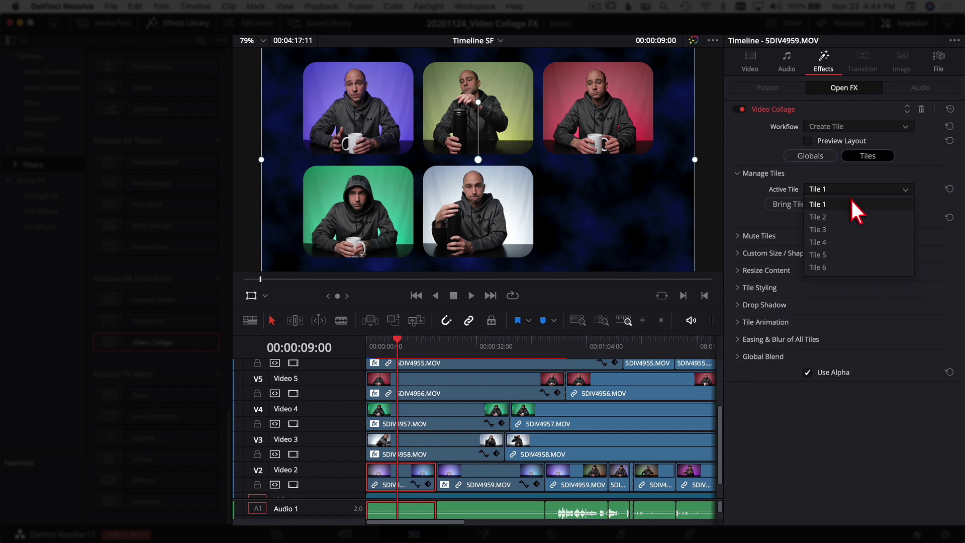
left_click(844, 270)
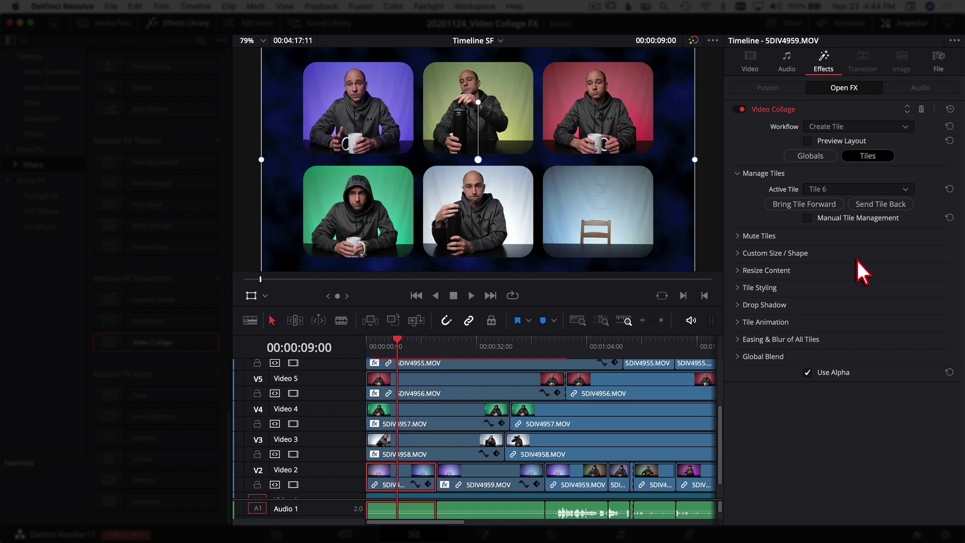
- Try a slight pan of the content inside Tile 6 using the Resize Content settings
left_click(747, 270)
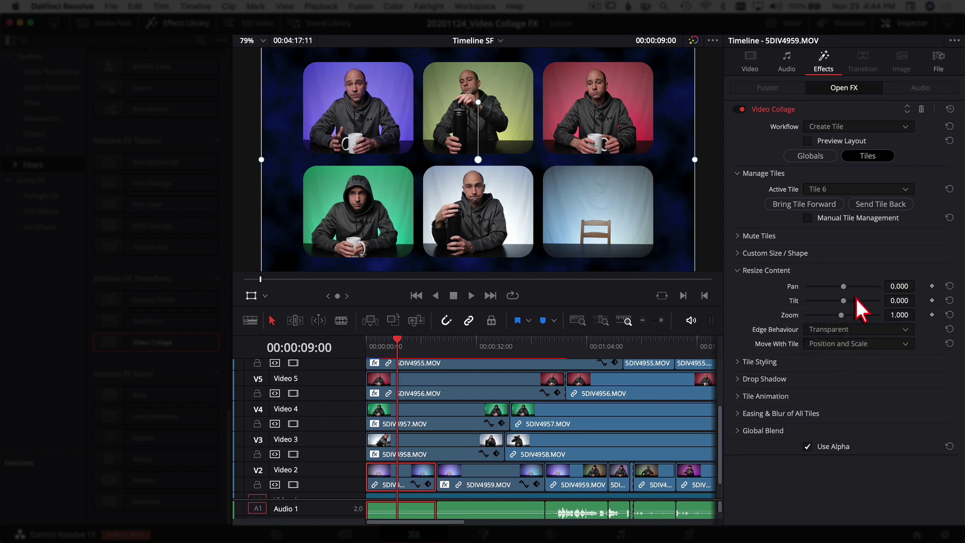
left_click_drag(844, 286, 839, 287)
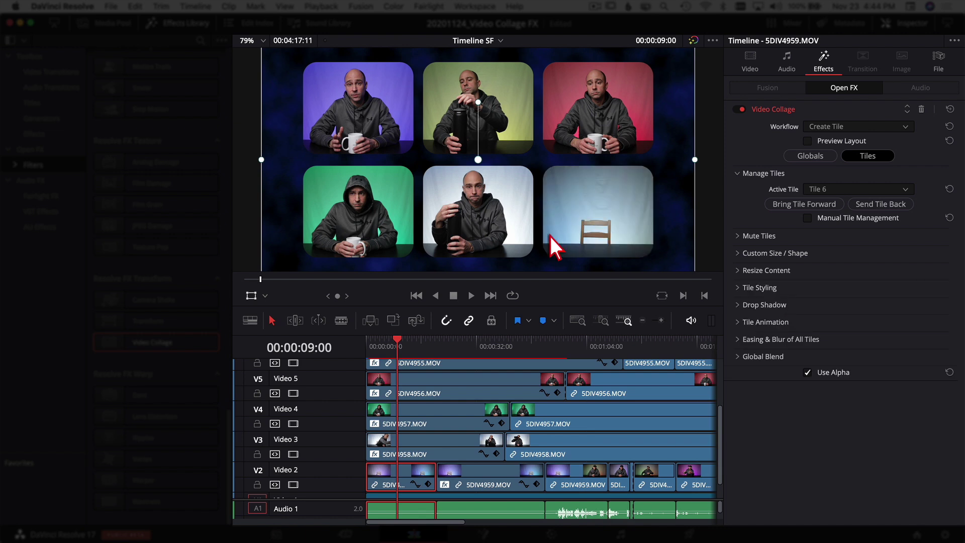